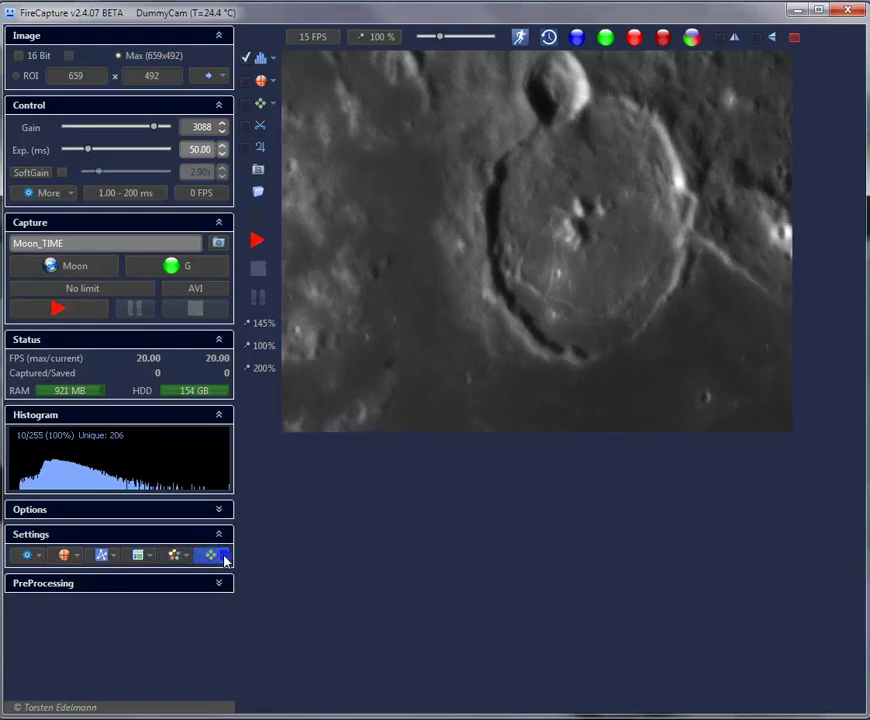
- Open the Motorized Filterwheel page in FireCapture's Settings
left_click(224, 560)
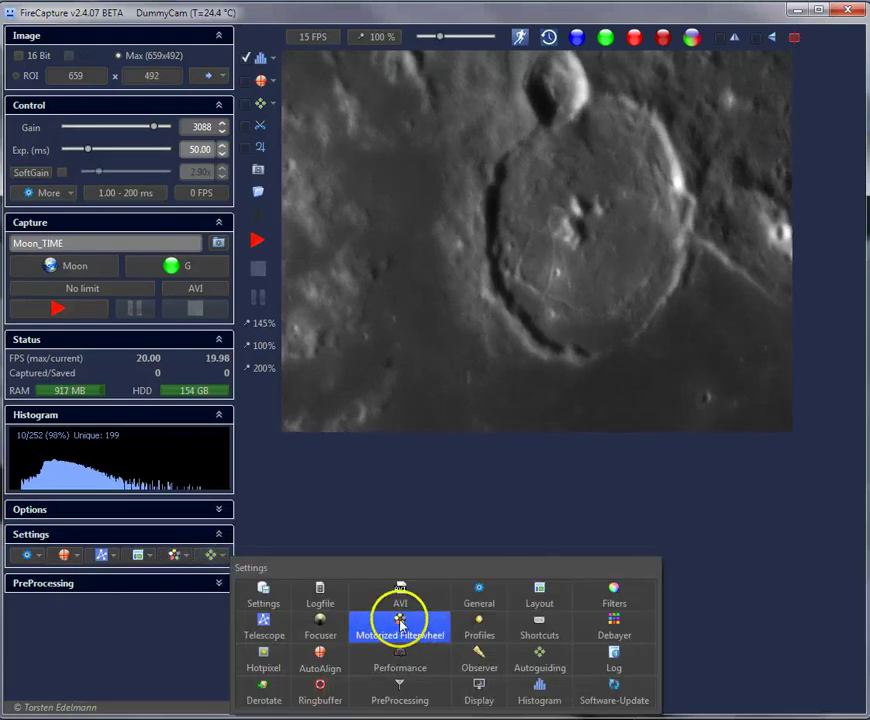
left_click(179, 558)
left_click(179, 557)
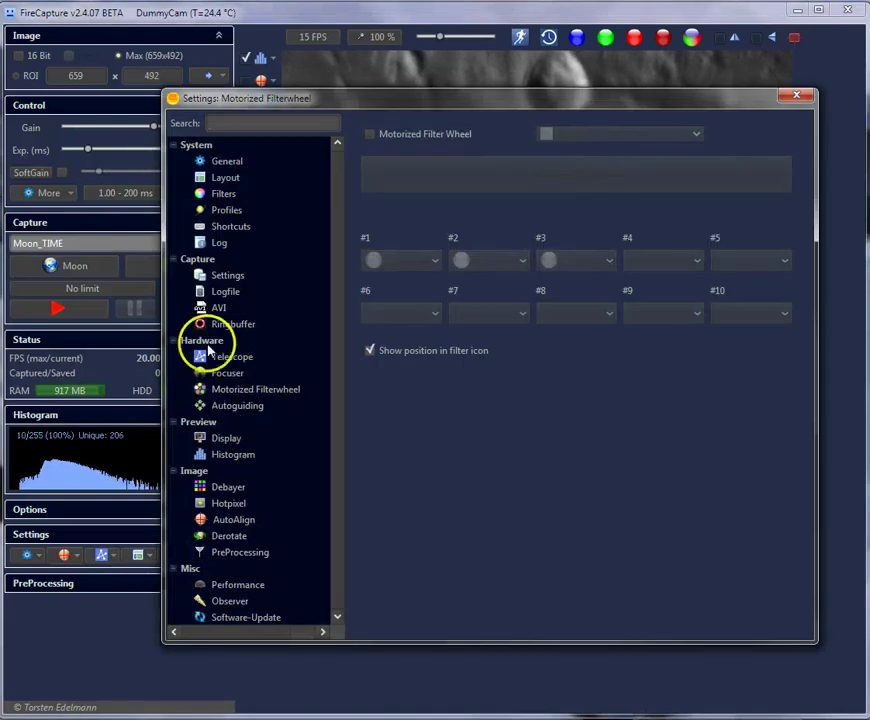
left_click(257, 392)
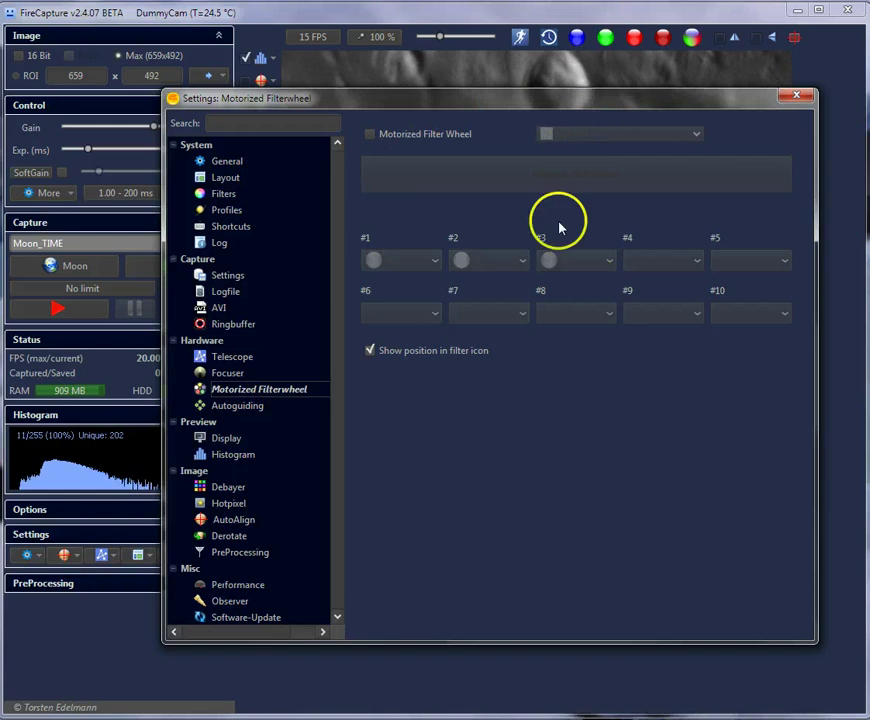
- Enable Motorized Filter Wheel and drop down the driver type list showing ASCOM
left_click(369, 135)
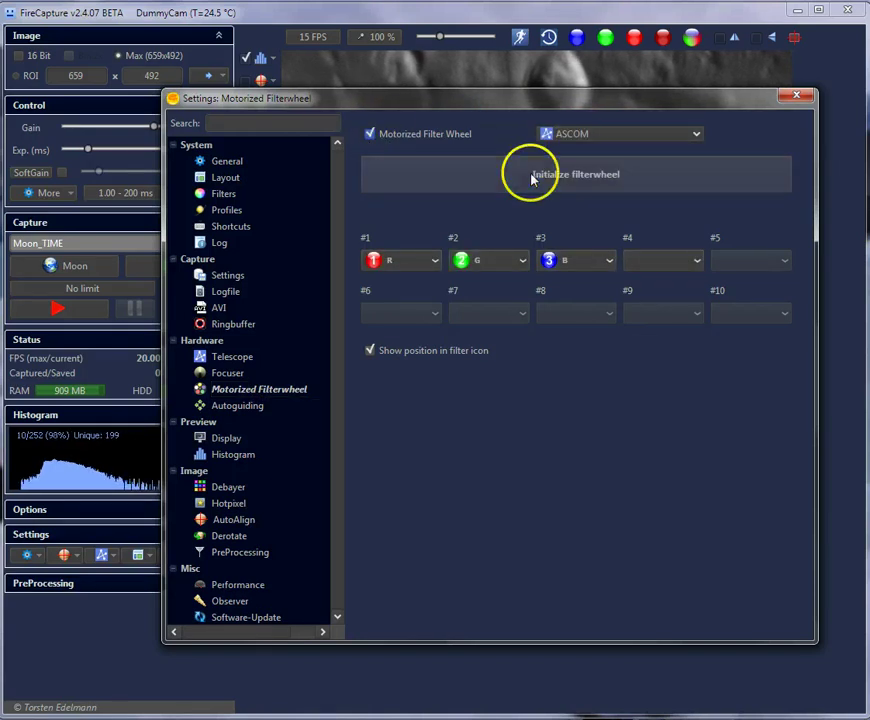
left_click(560, 135)
left_click(662, 140)
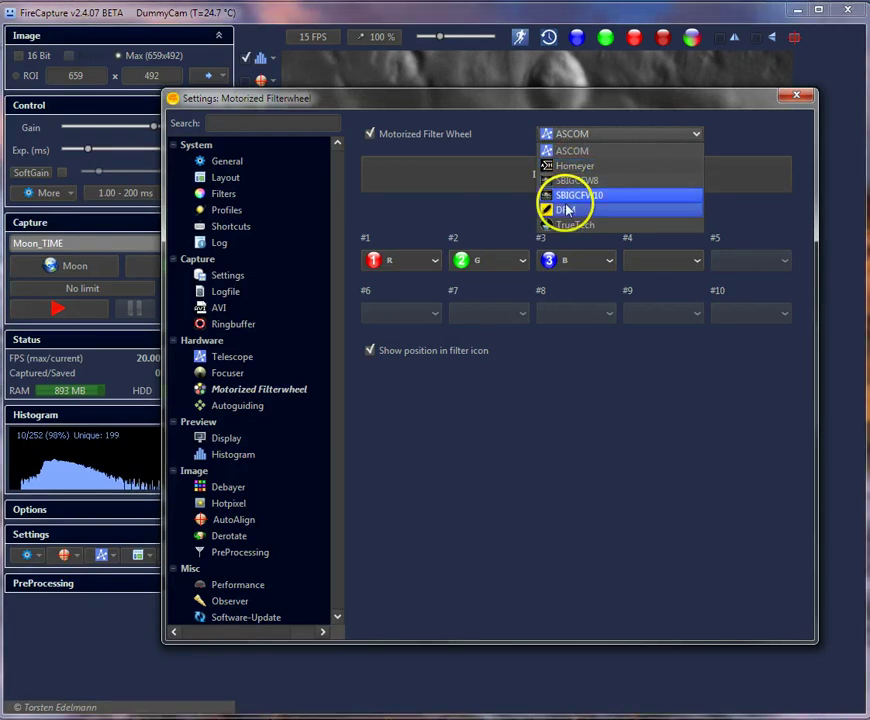
- Select ASCOM as the driver type and start filter wheel initialization, acknowledging the info message
left_click(568, 153)
left_click(583, 188)
left_click(546, 139)
left_click(576, 196)
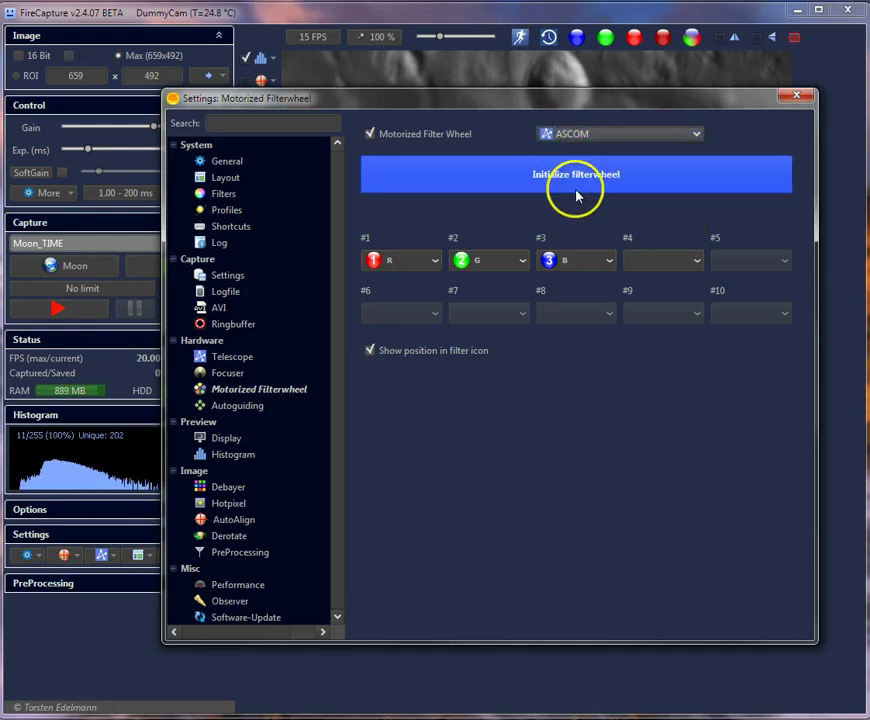
left_click(563, 177)
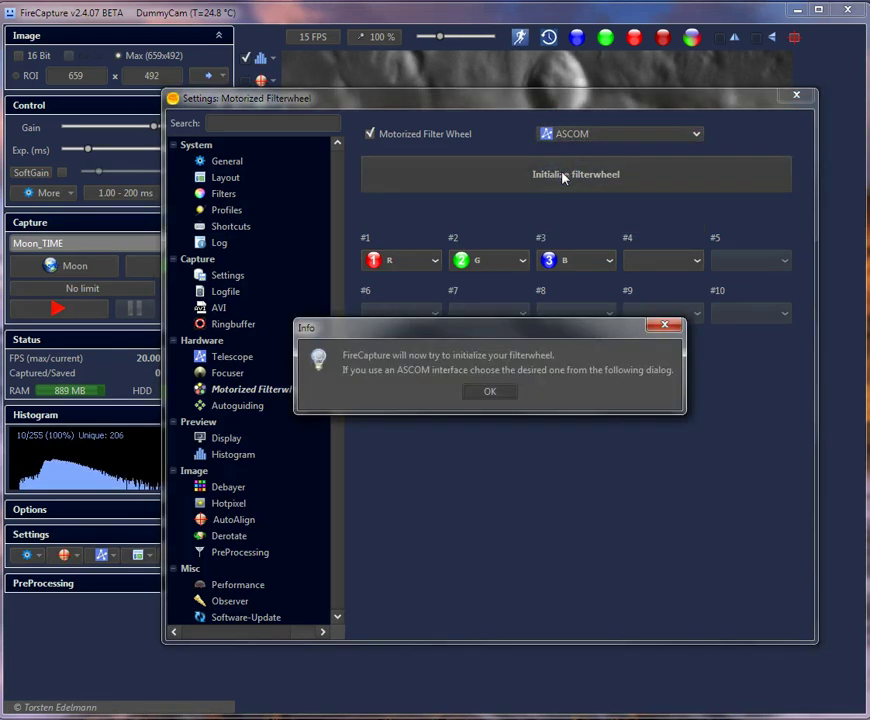
left_click_drag(511, 325, 539, 272)
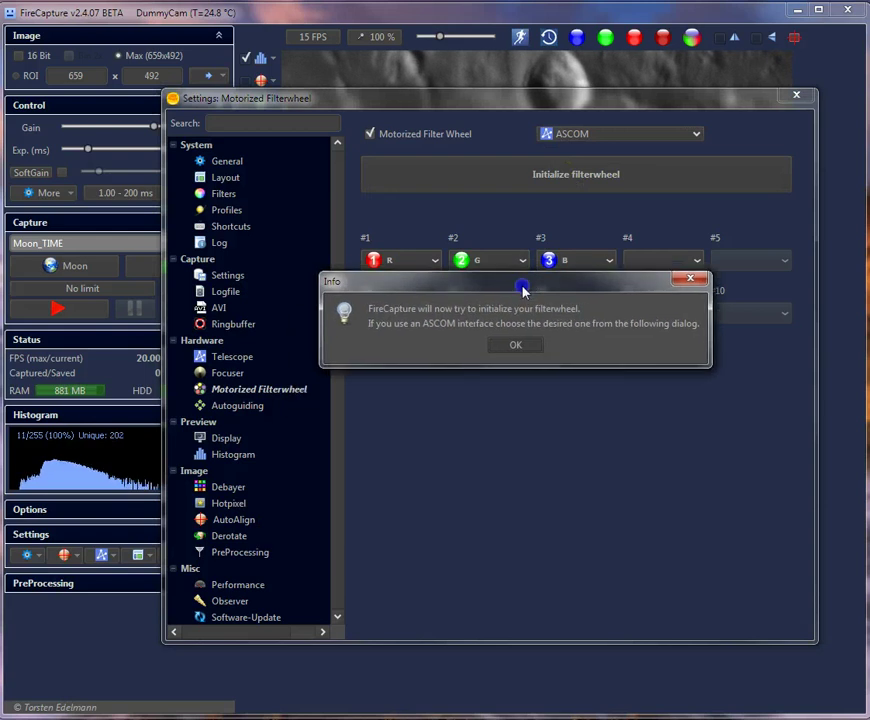
left_click(517, 340)
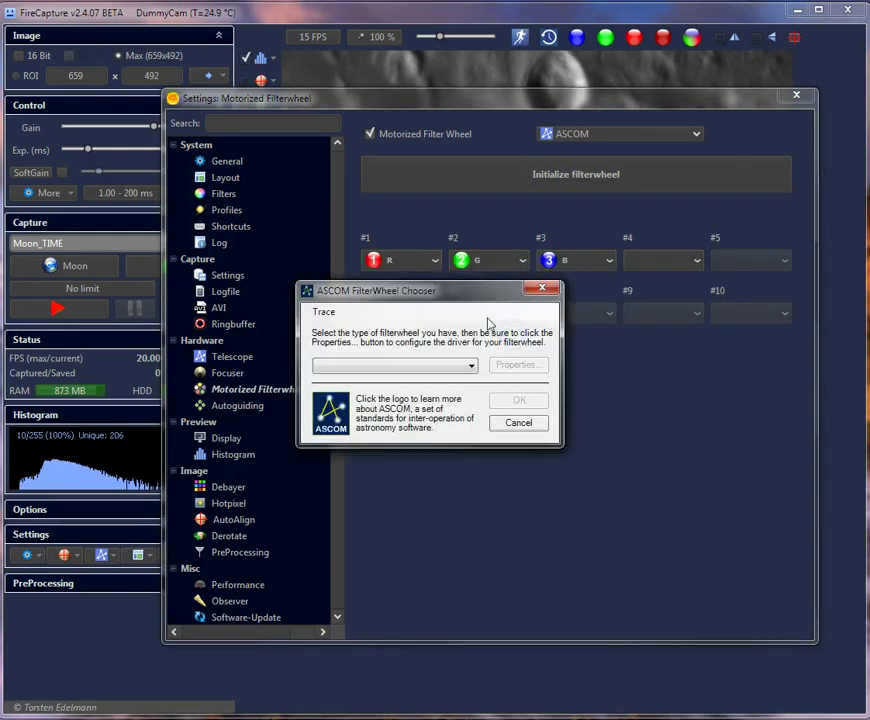
- Choose the Simulator driver in the ASCOM Chooser and view its Red, Green, Blue slots in Properties
left_click_drag(427, 299, 529, 235)
left_click(450, 300)
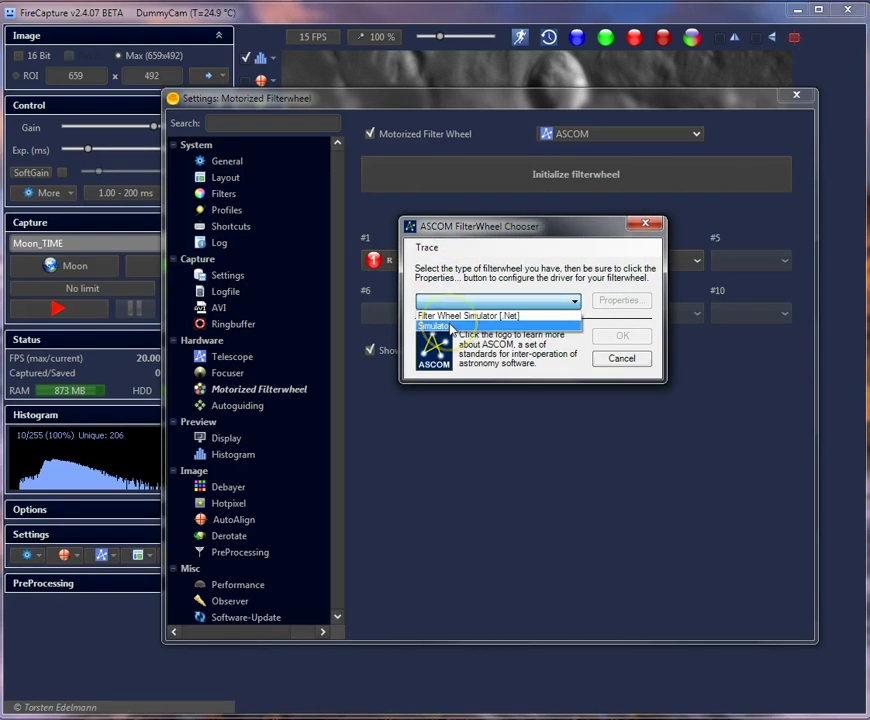
left_click(452, 327)
left_click(452, 303)
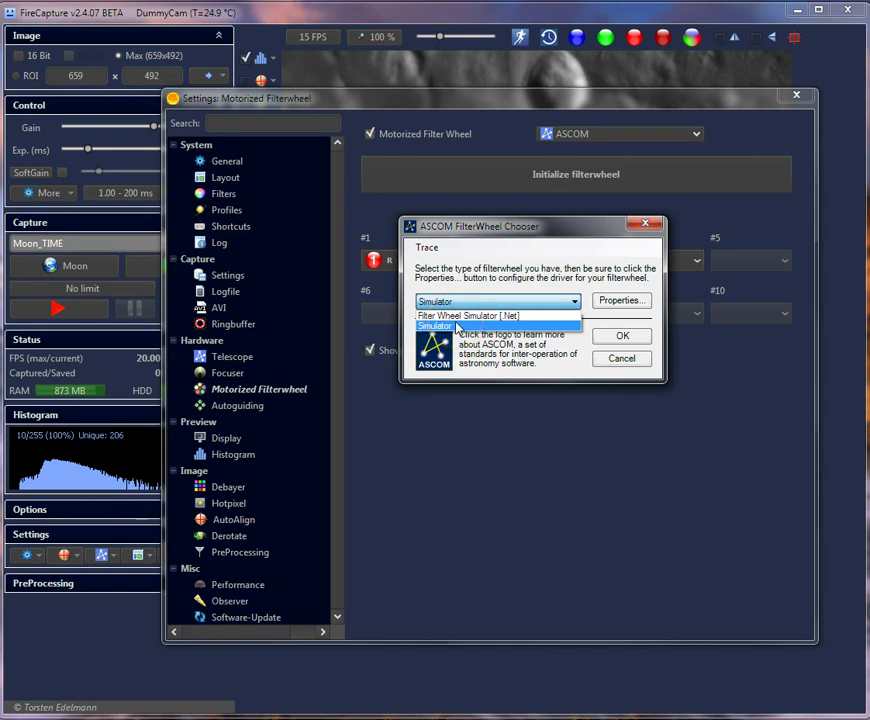
left_click(450, 327)
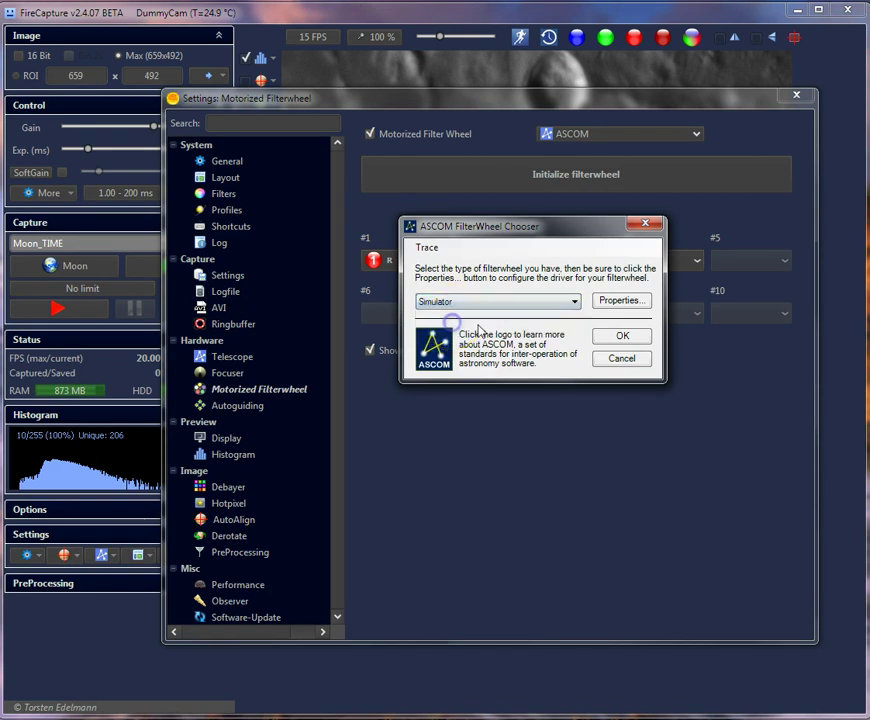
left_click(632, 302)
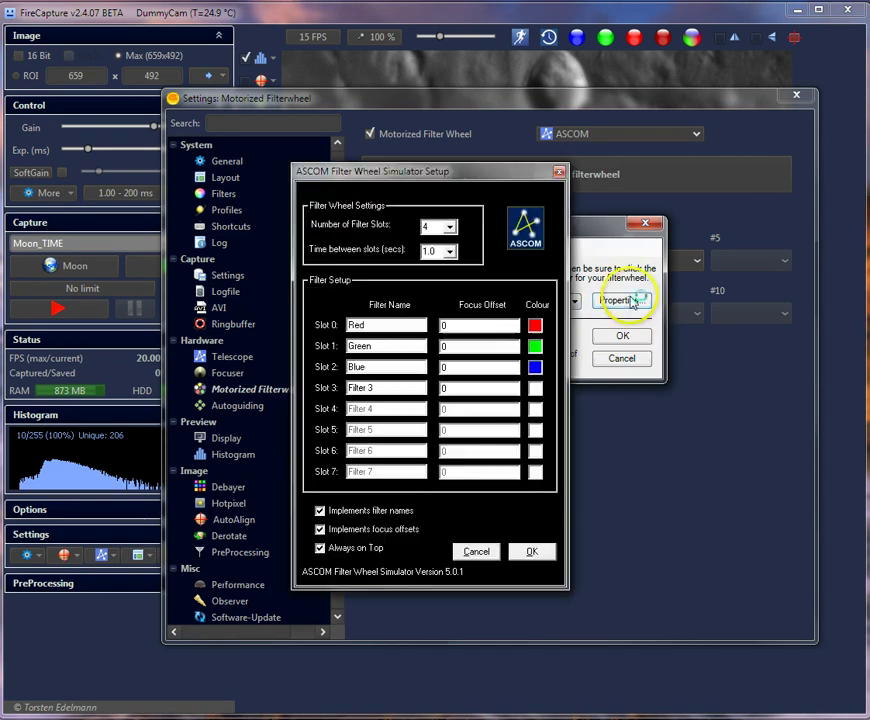
left_click(376, 333)
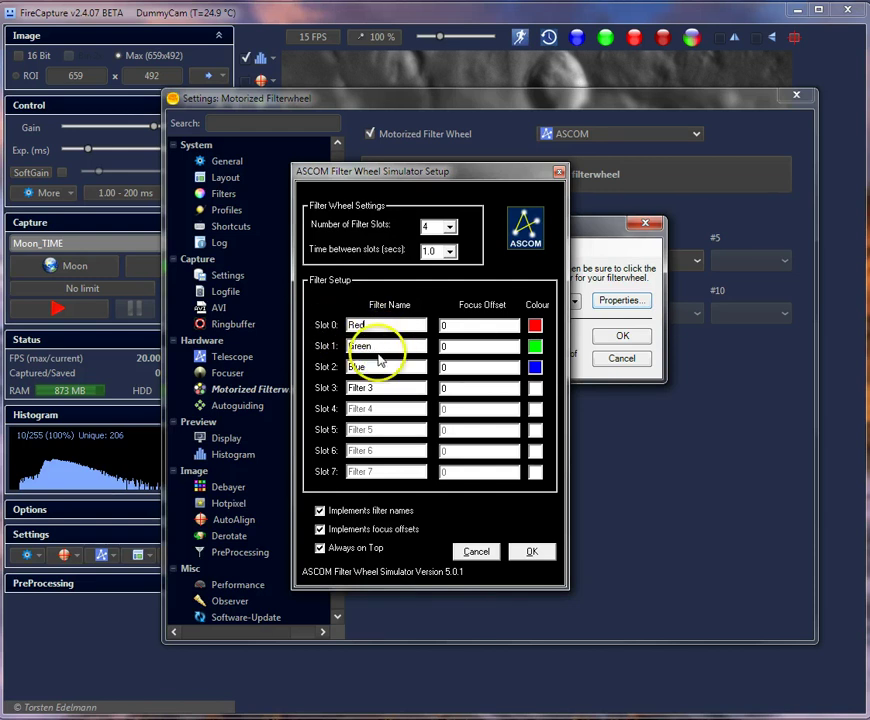
- Close the simulator setup, confirm Simulator in the Chooser and dismiss the ready message
left_click(533, 555)
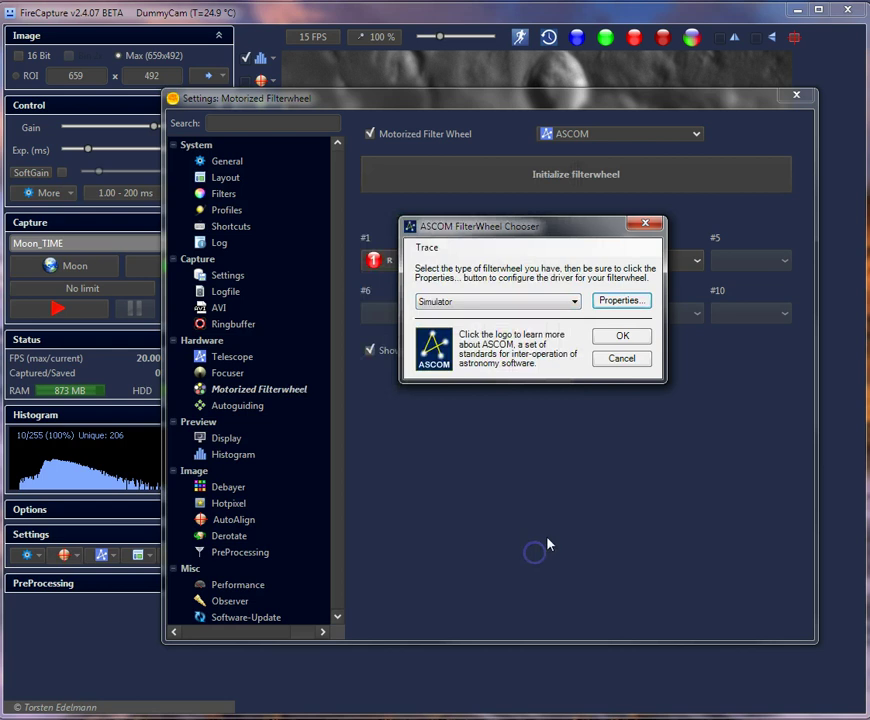
left_click(621, 336)
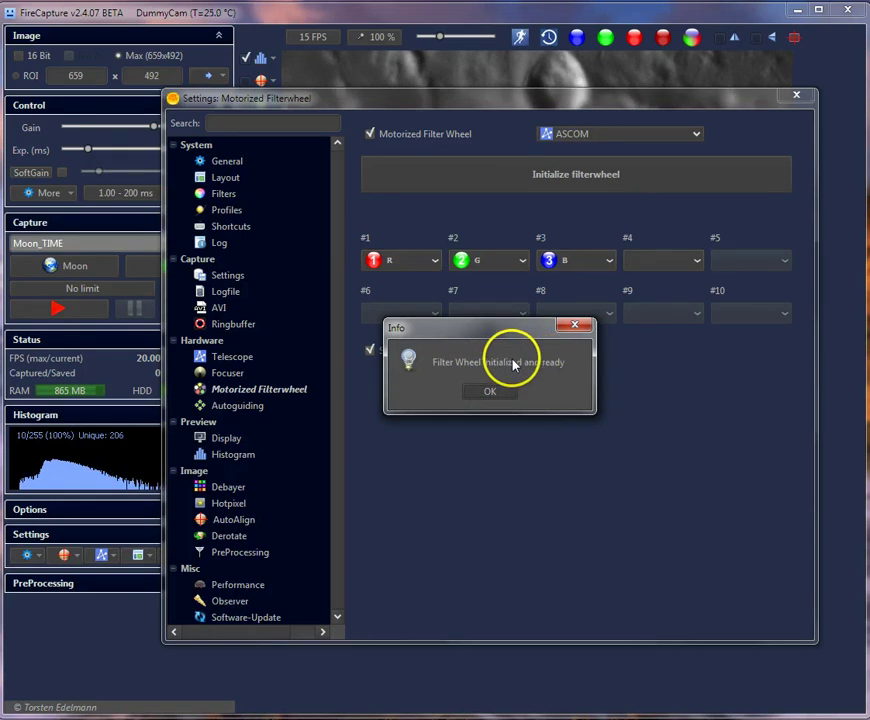
left_click(490, 390)
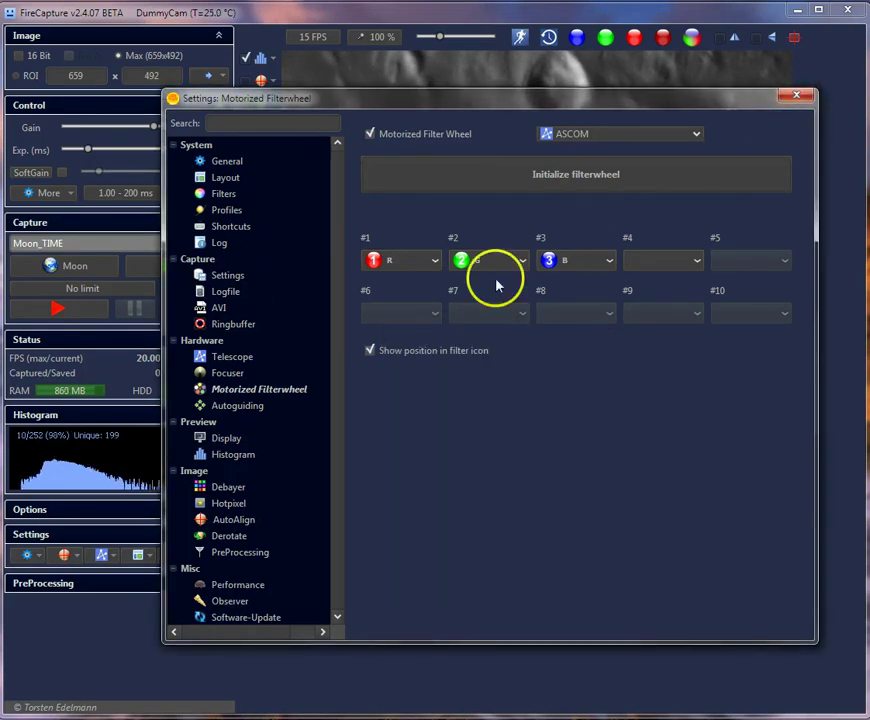
- Check the filters assigned to slots #1 and #2, then close the filterwheel settings
left_click(397, 351)
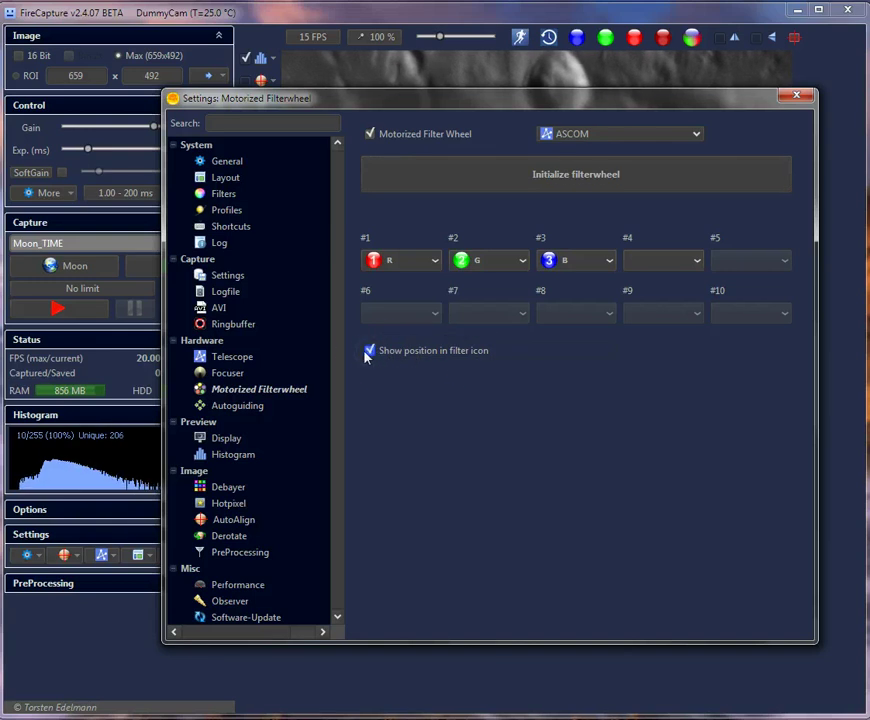
left_click(374, 260)
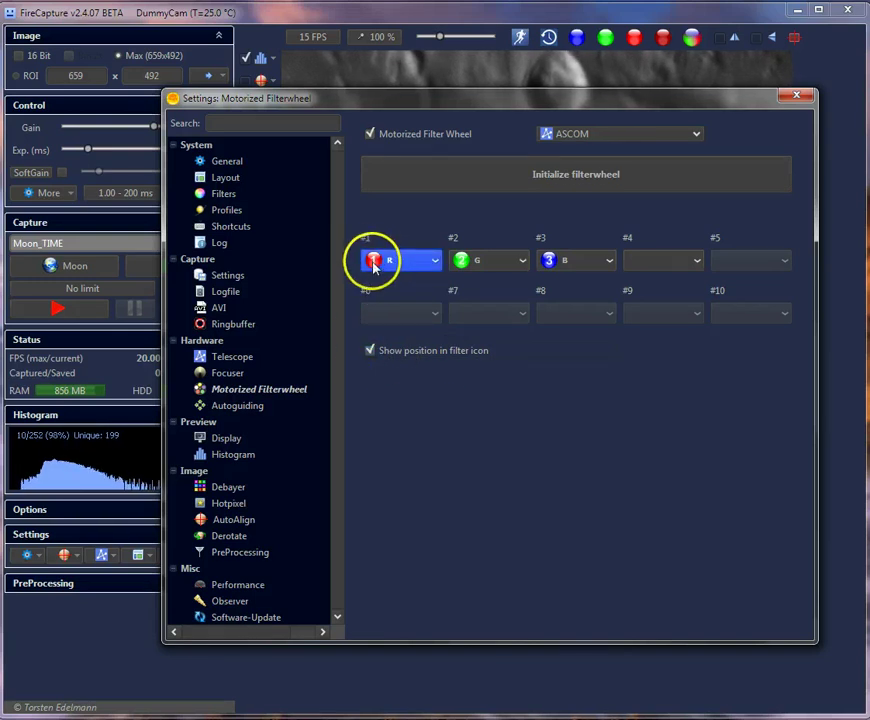
left_click(466, 259)
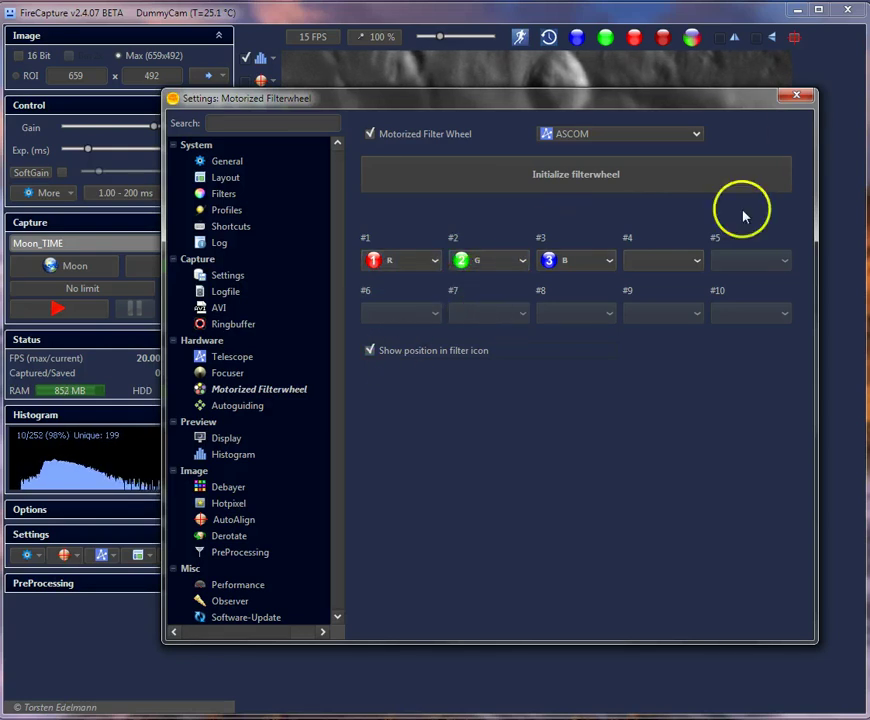
left_click(798, 97)
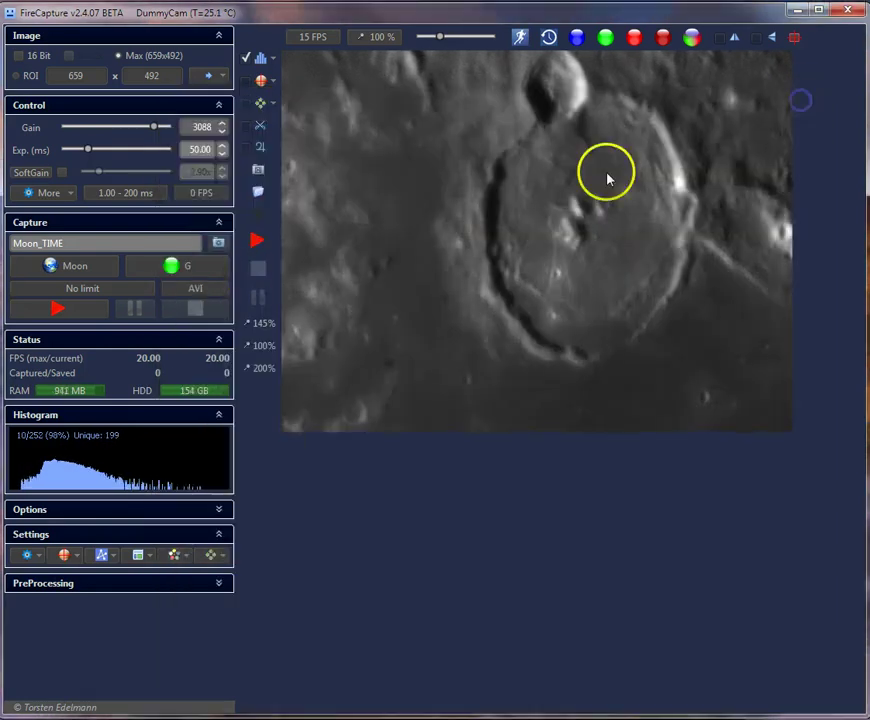
- Switch the capture filter from G to R (simulator at position 0, Red) and reopen filterwheel settings
left_click(186, 270)
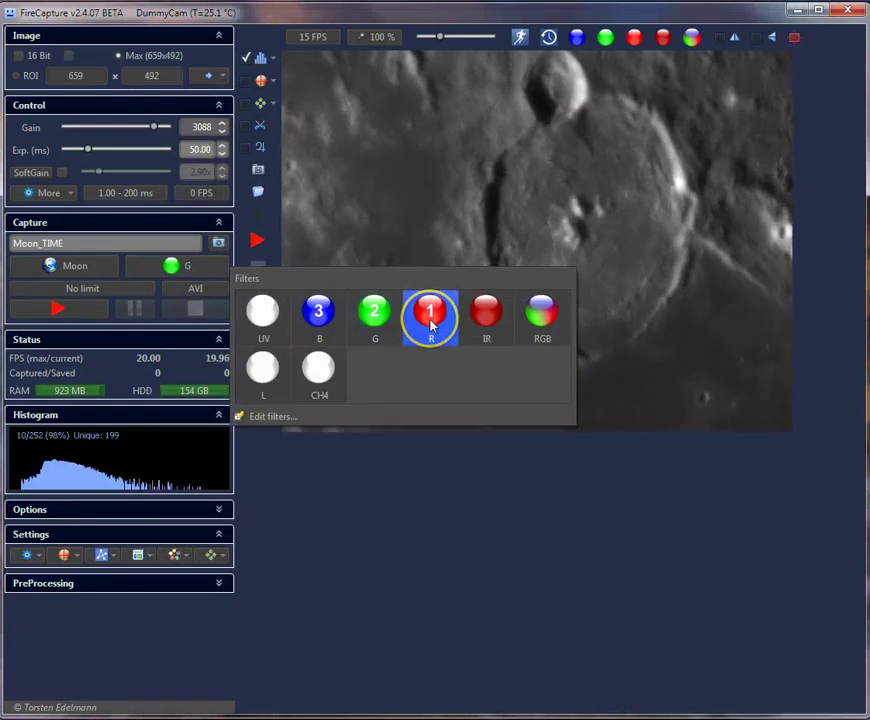
left_click(403, 492)
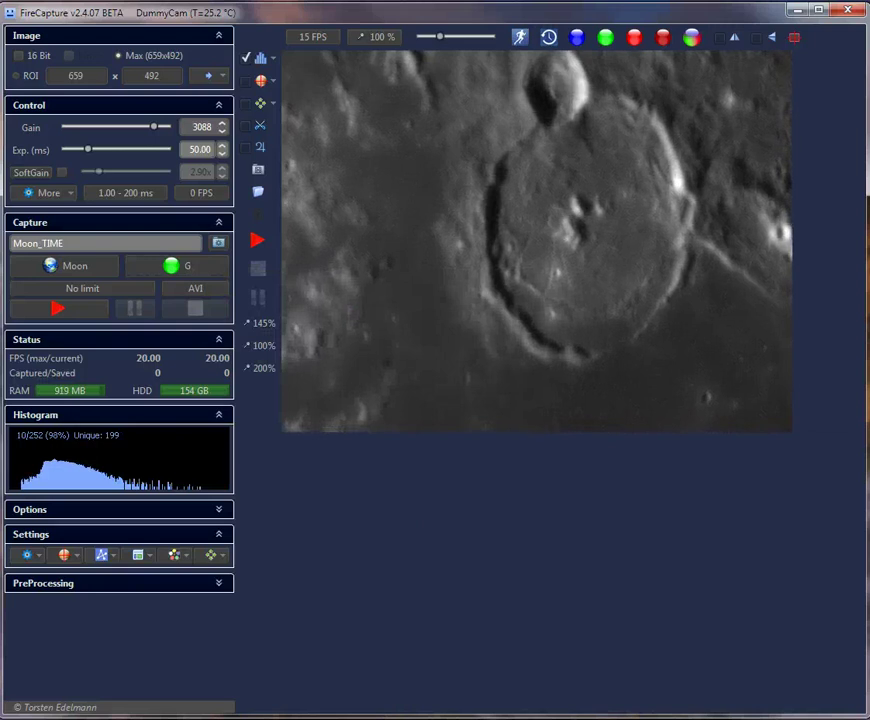
left_click_drag(755, 445, 771, 460)
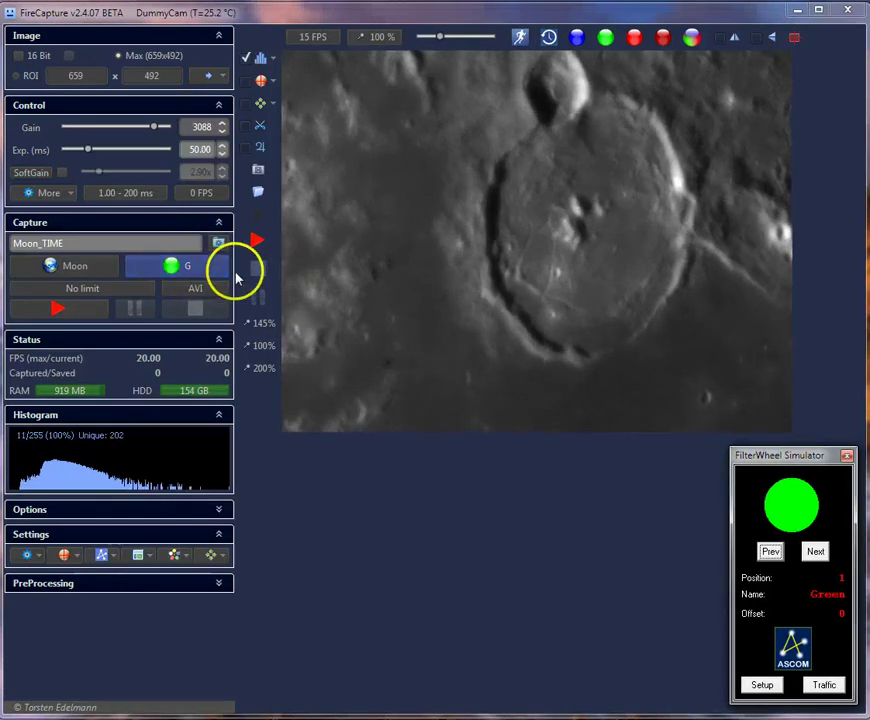
left_click(170, 265)
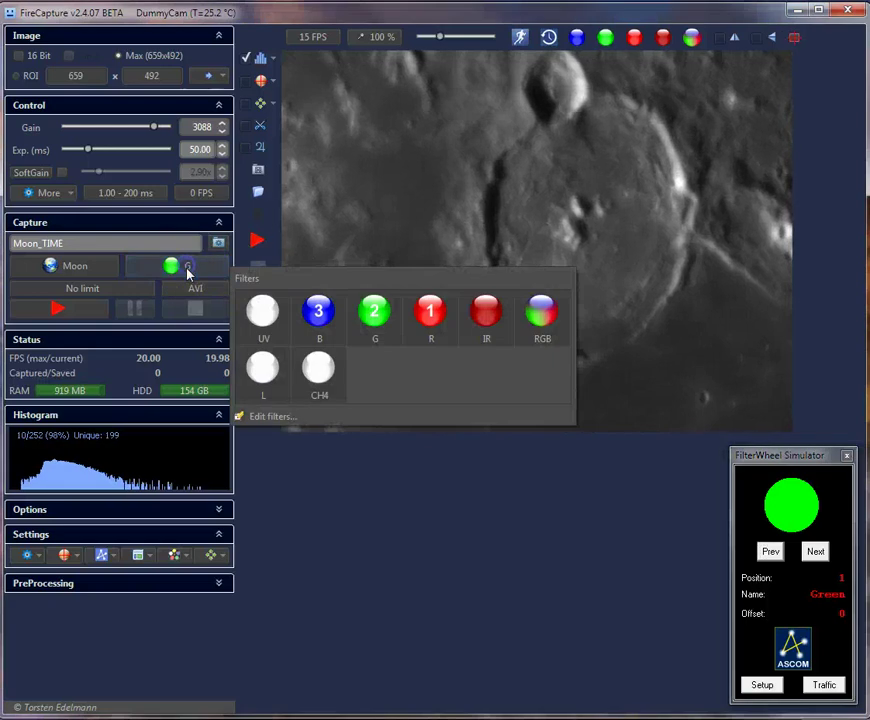
left_click(437, 322)
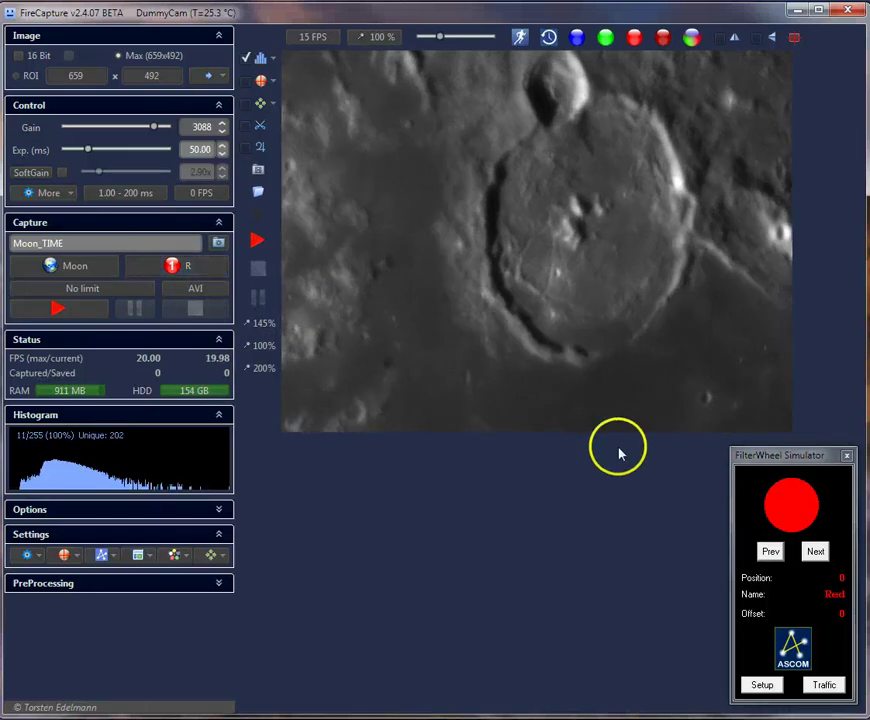
left_click(175, 558)
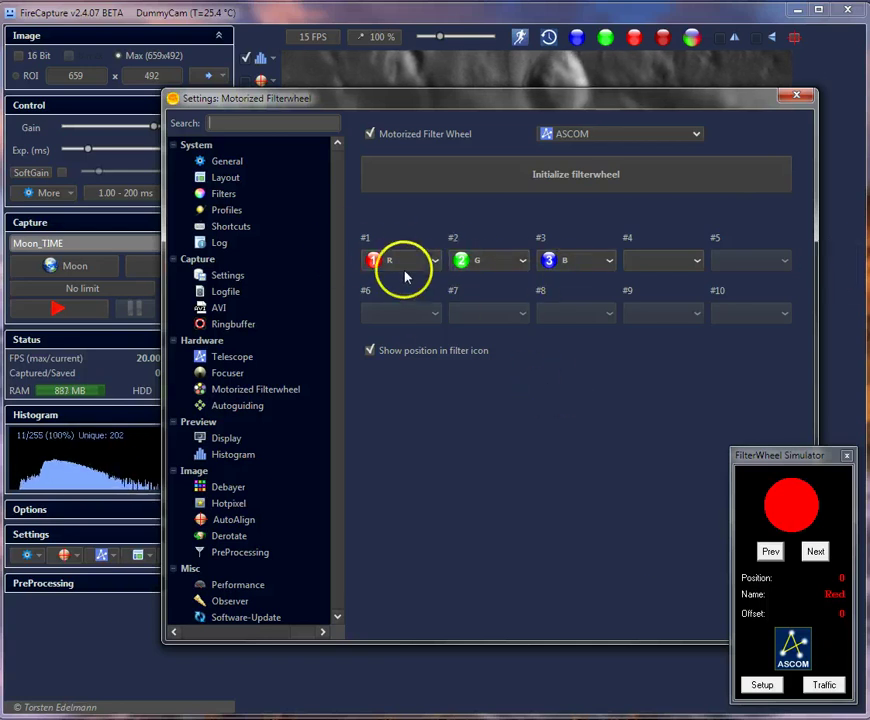
left_click(762, 686)
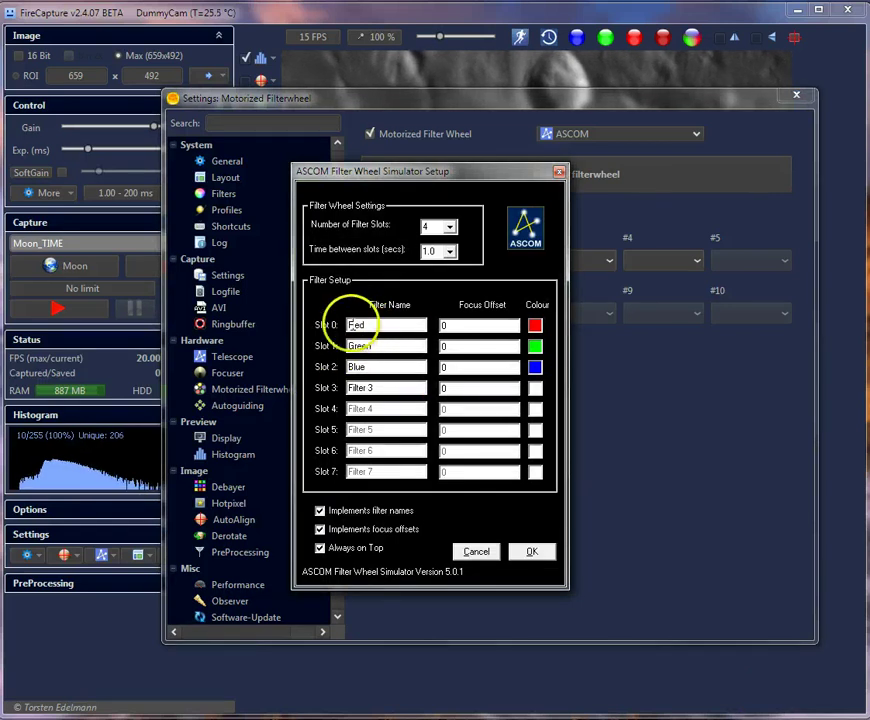
left_click(559, 171)
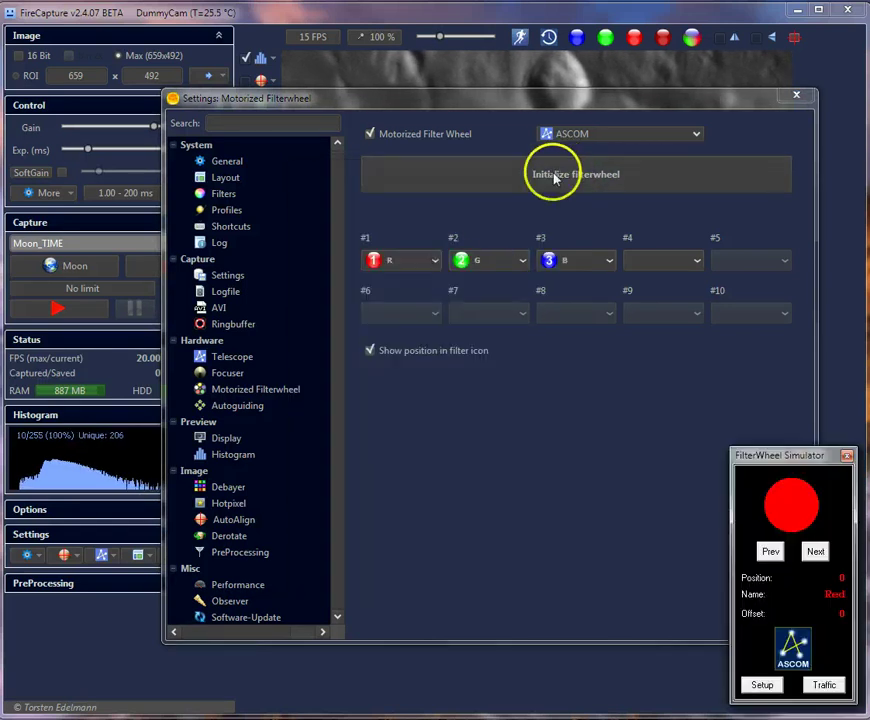
left_click(405, 262)
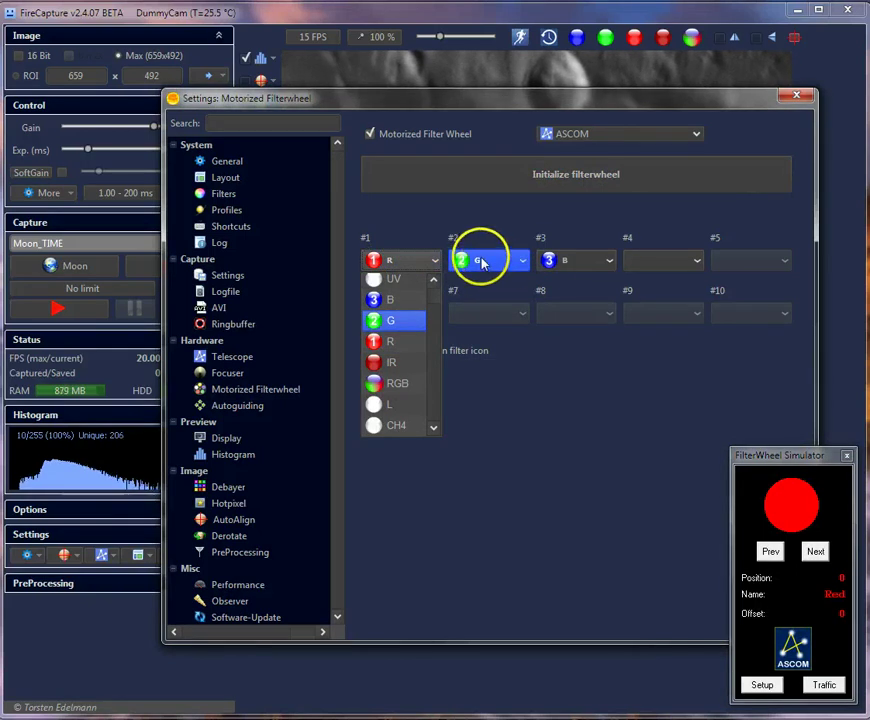
left_click(555, 418)
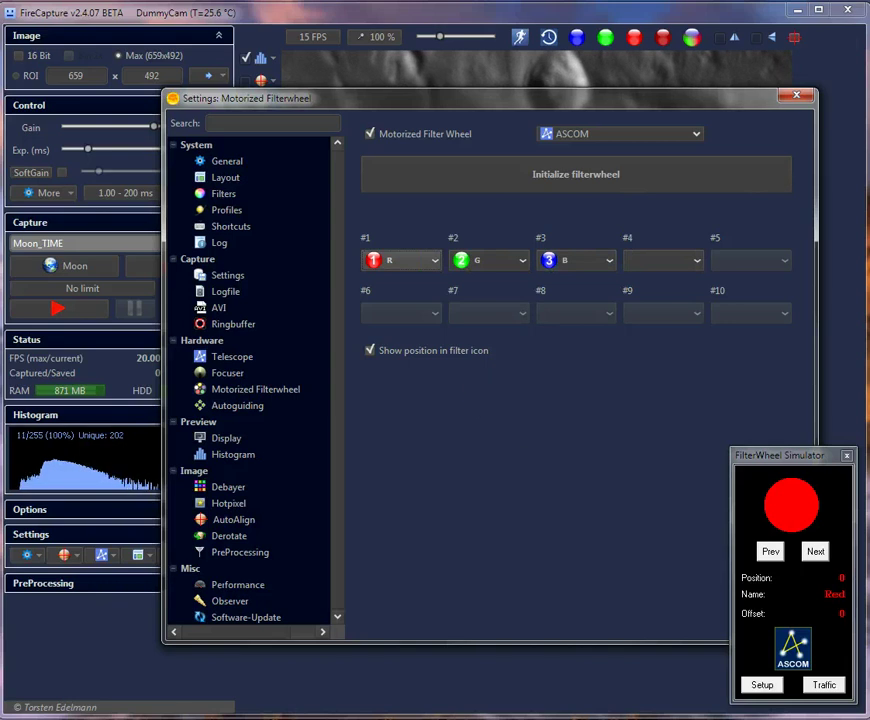
left_click(806, 97)
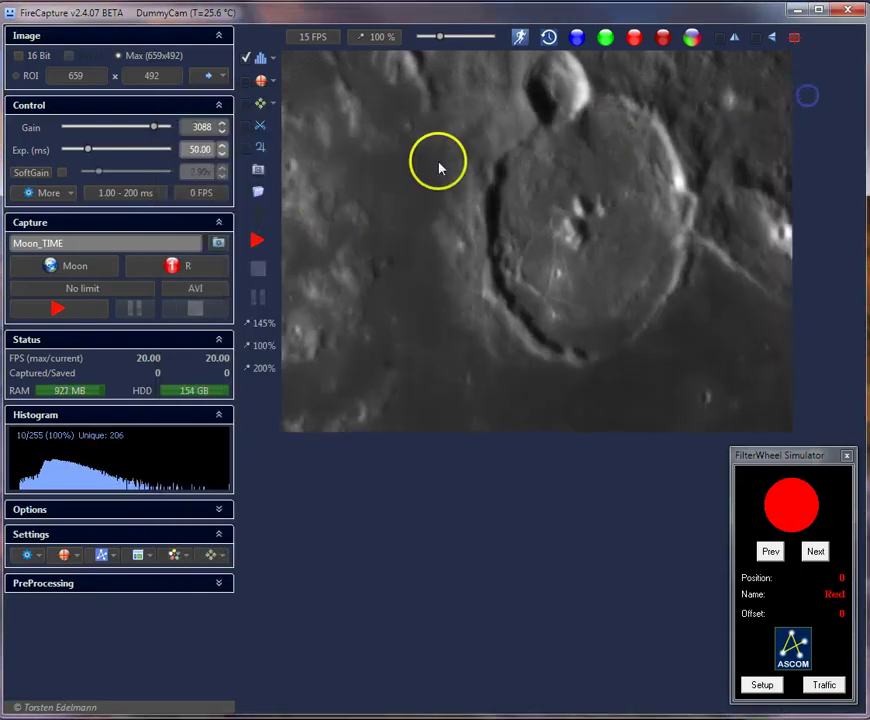
- Change the capture filter to G (simulator at position 1, Green) and reopen filterwheel settings
left_click(192, 262)
left_click(362, 320)
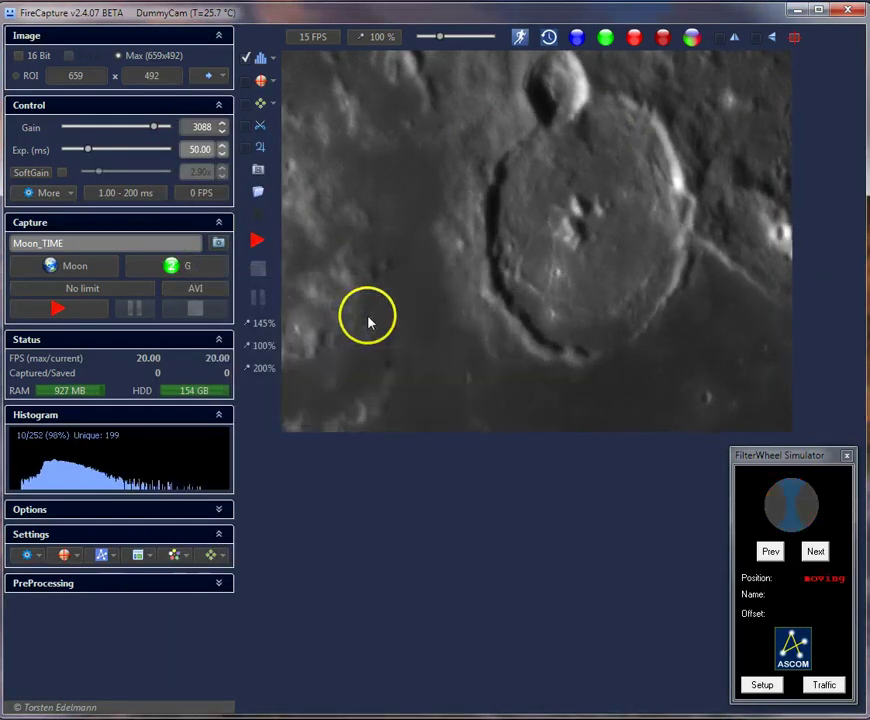
left_click(431, 450)
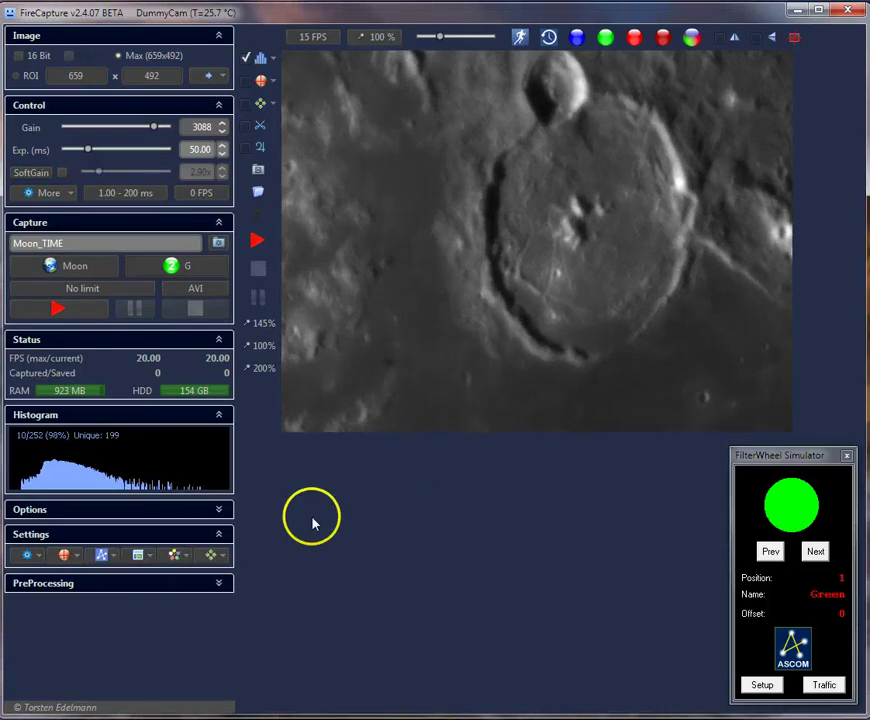
left_click(174, 556)
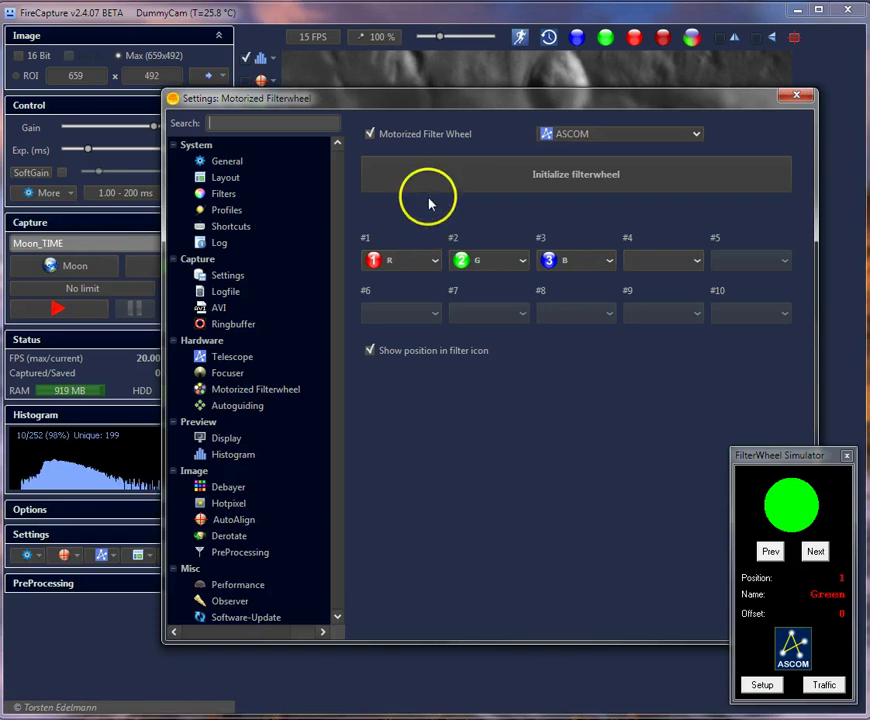
- Untick Motorized Filter Wheel, close Settings, and open FireCapture.ini from the FireCapture_v2.4beta folder
left_click(370, 134)
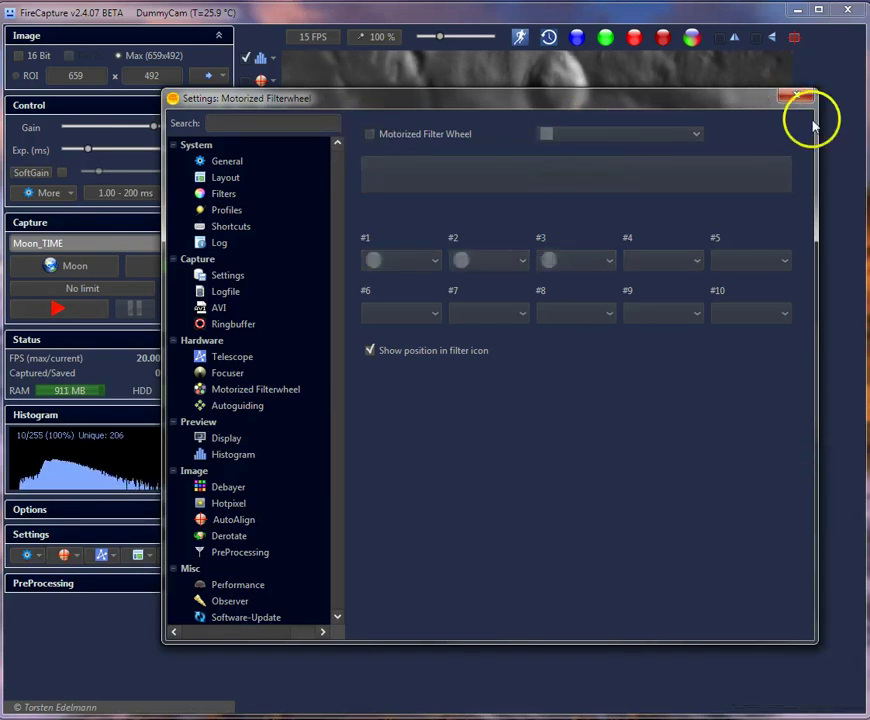
left_click(795, 96)
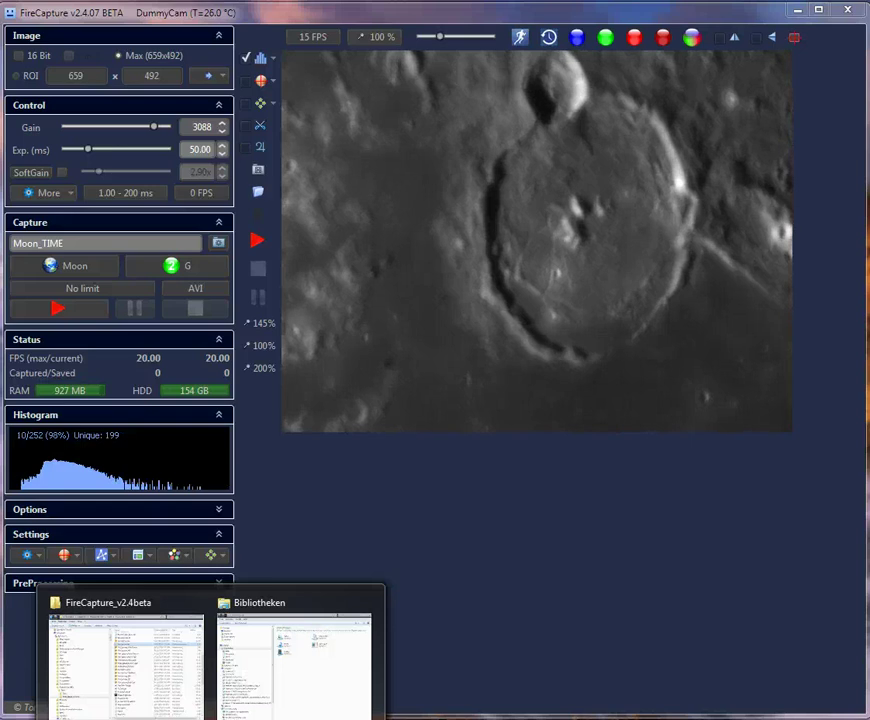
left_click(88, 695)
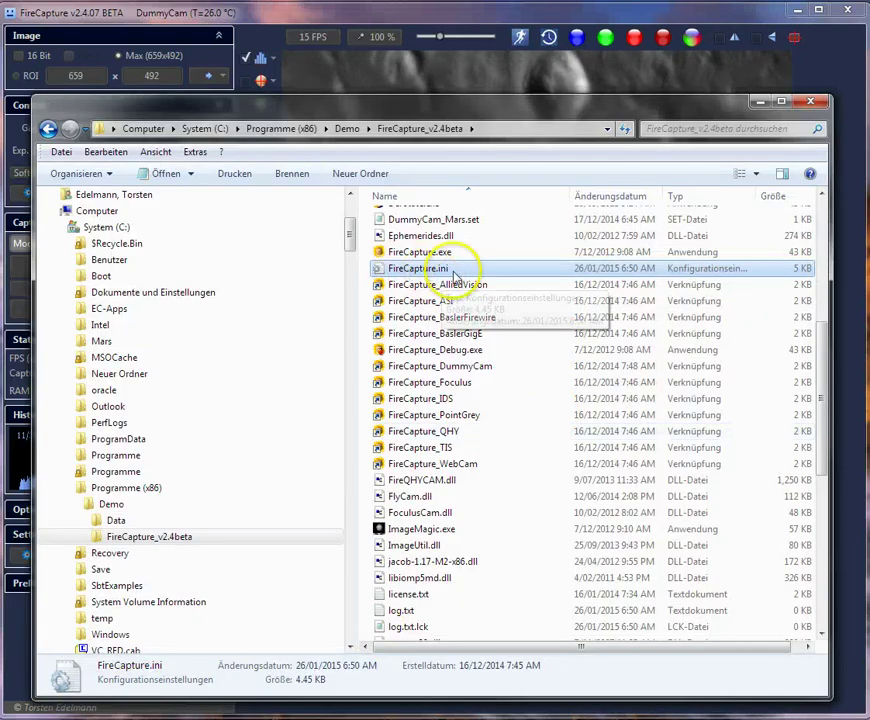
double_click(405, 270)
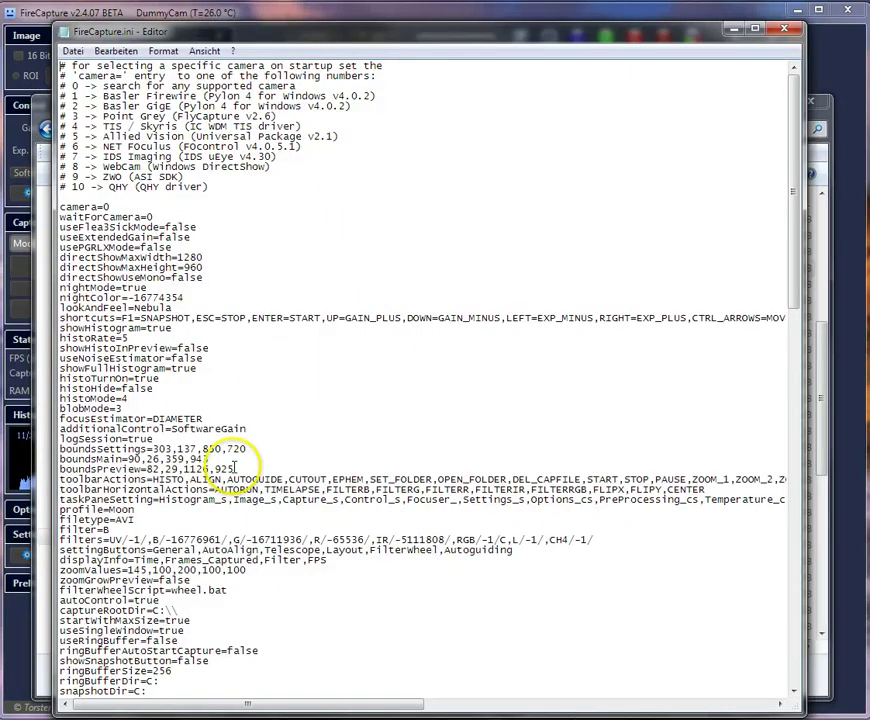
left_click_drag(60, 590, 160, 592)
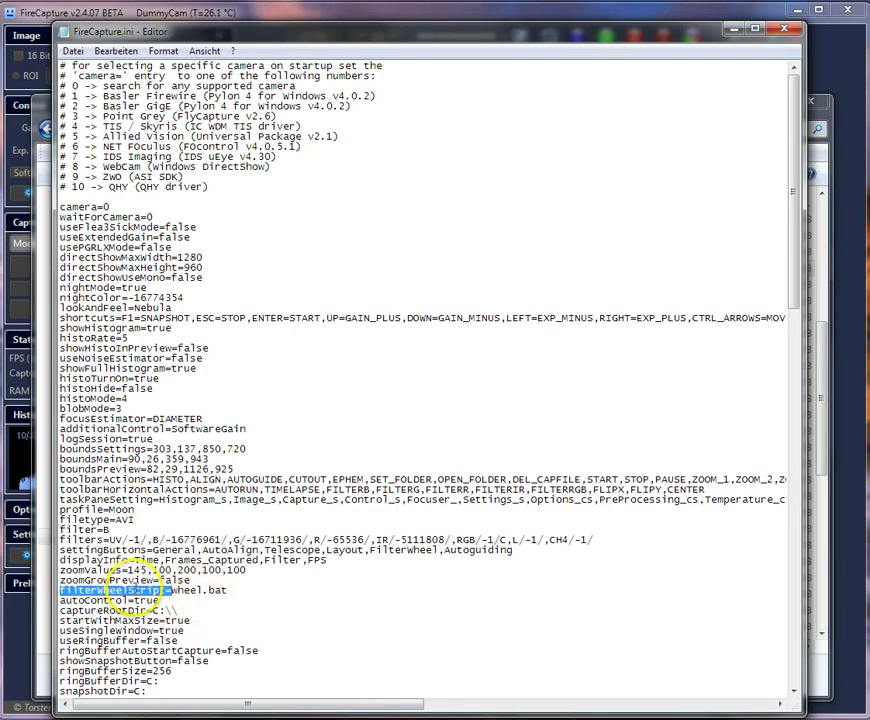
left_click(218, 603)
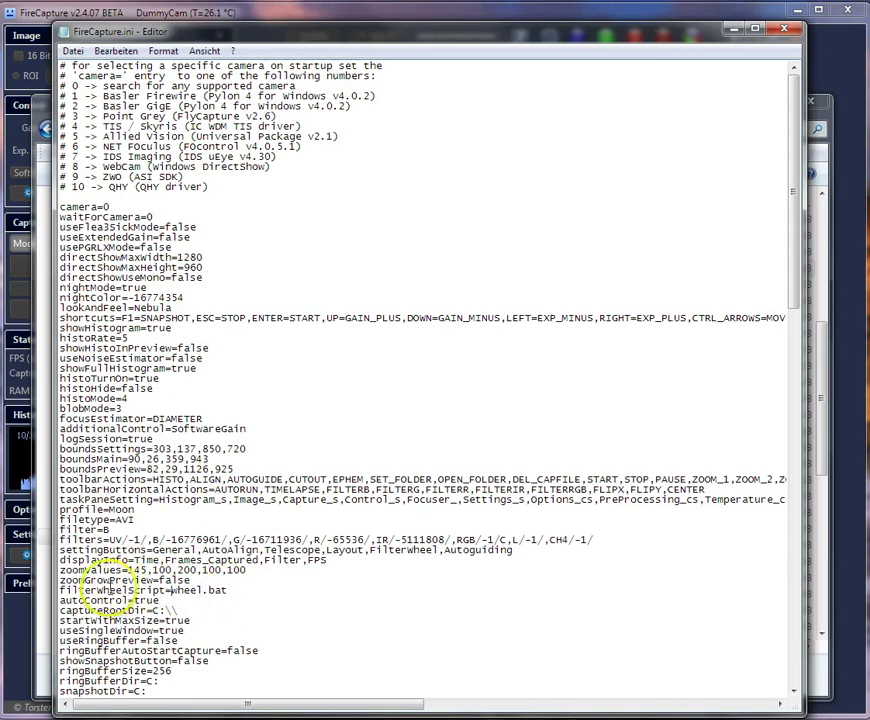
left_click_drag(60, 590, 168, 592)
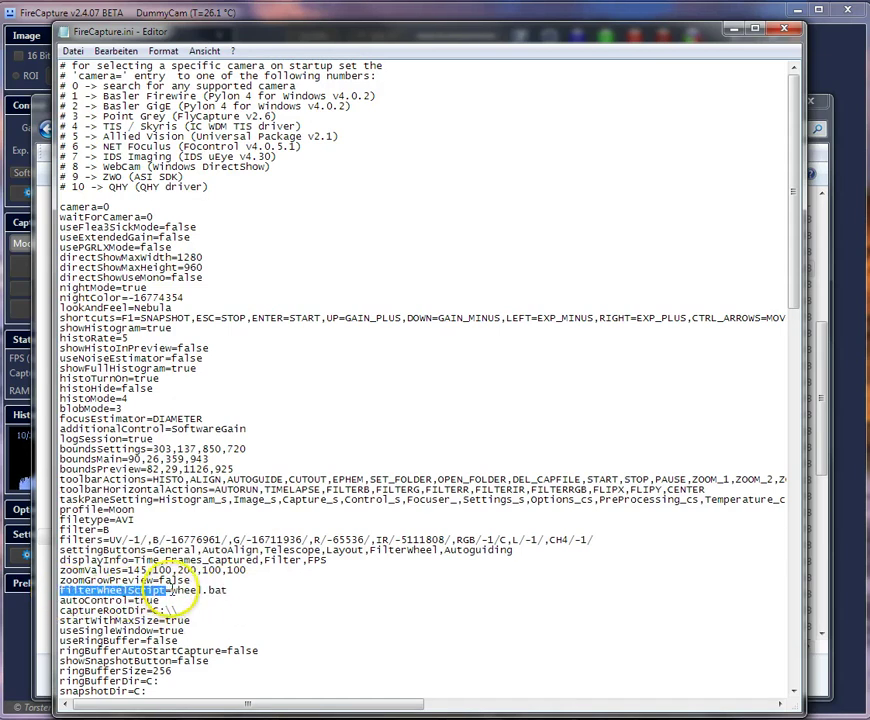
left_click(272, 593)
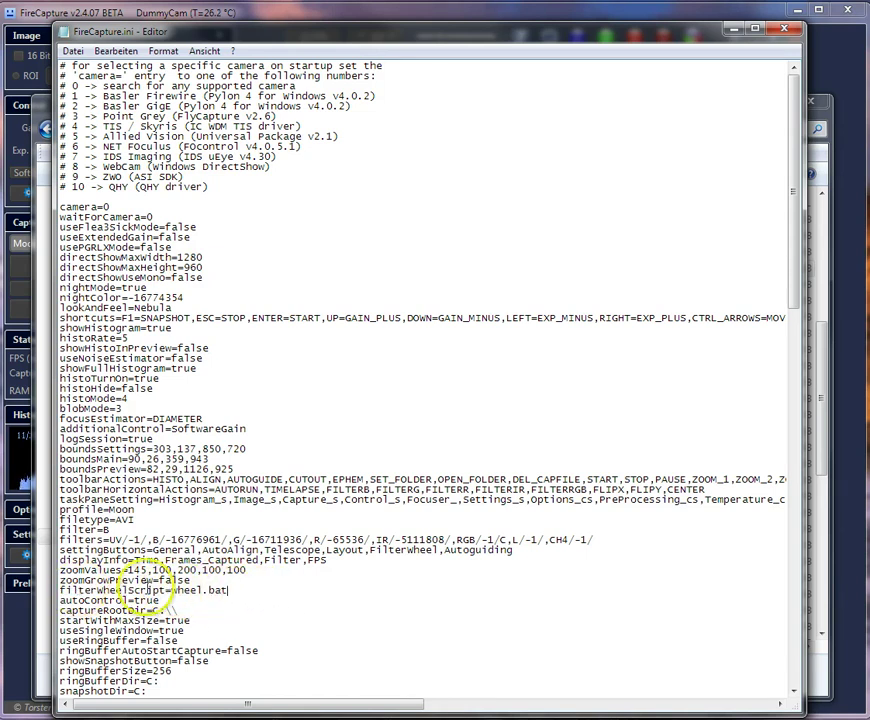
left_click_drag(60, 591, 124, 591)
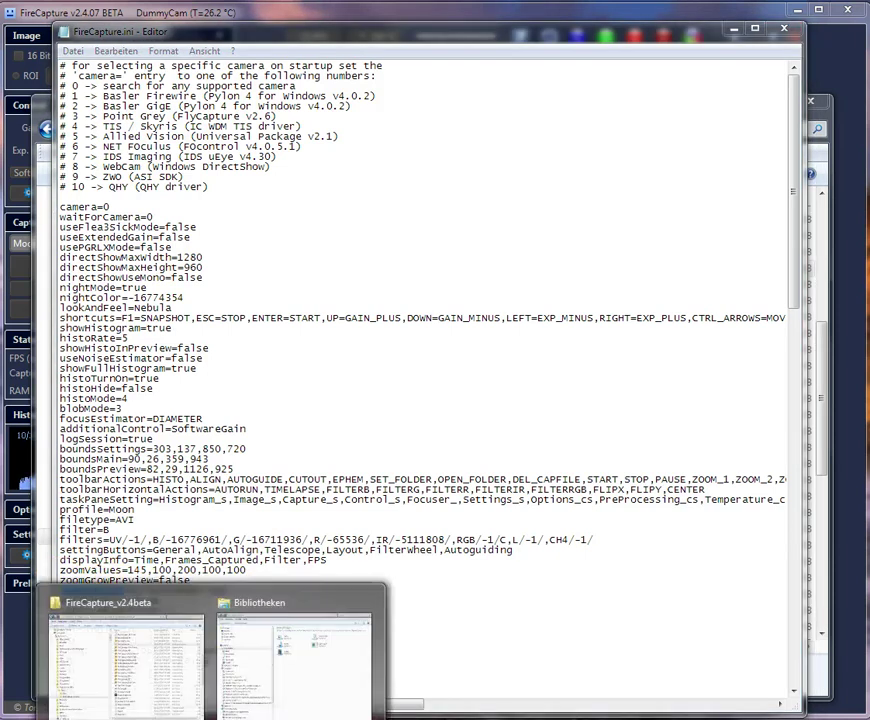
- Open wheel.bat from the FireCapture folder in Notepad using the Bearbeiten context option
left_click(146, 680)
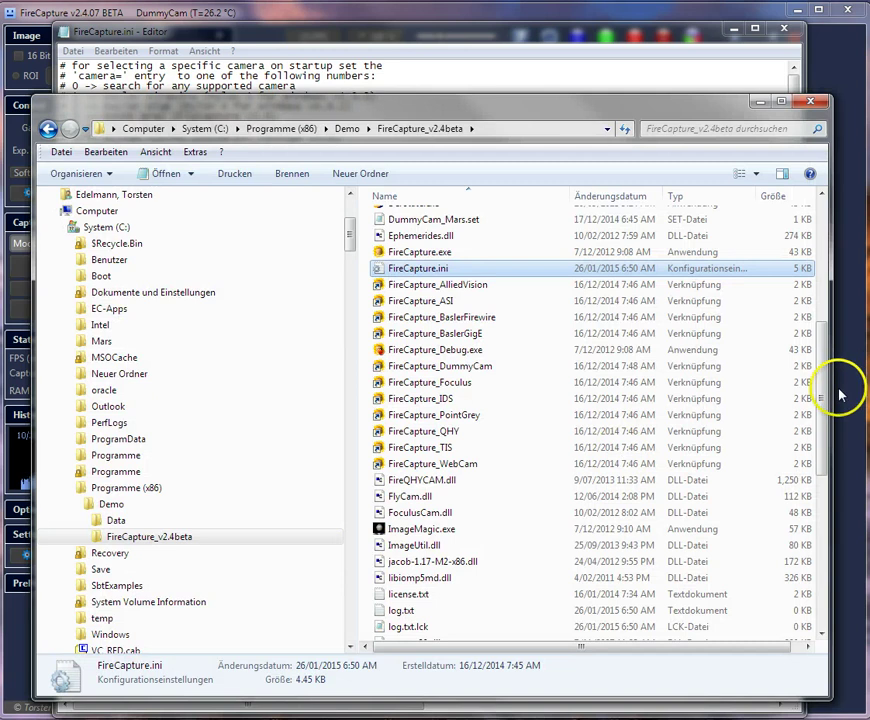
left_click_drag(838, 395, 832, 617)
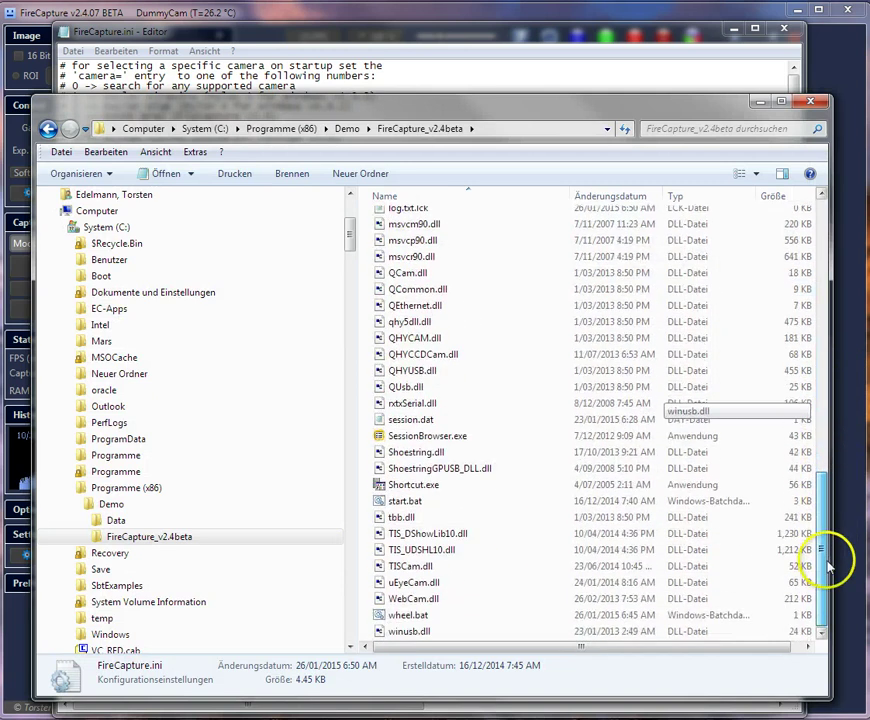
right_click(405, 620)
left_click(464, 246)
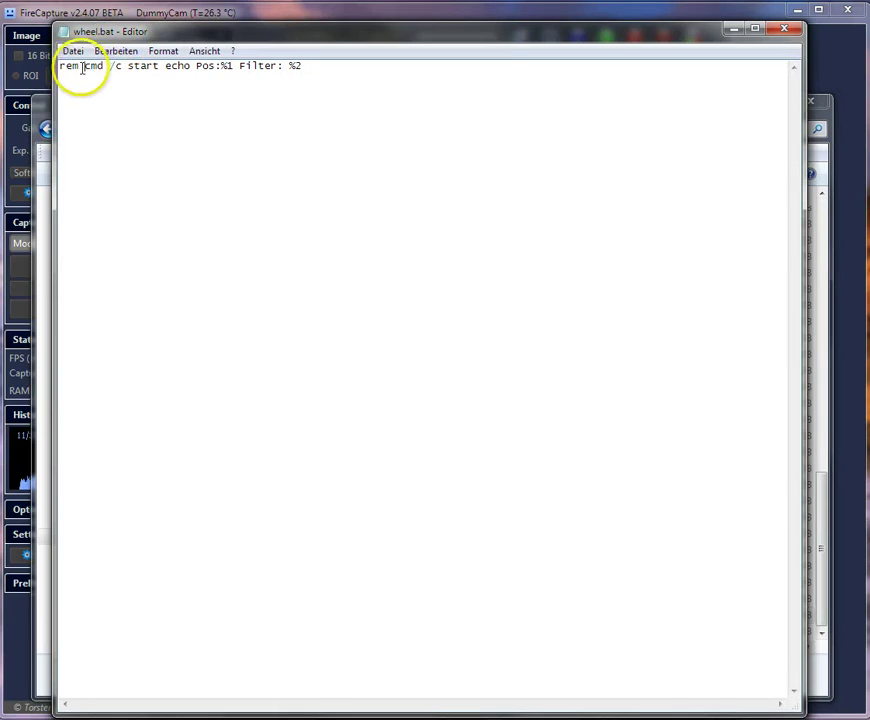
- Delete the 'rem ' prefix from wheel.bat's command line and minimize Notepad
left_click_drag(82, 72, 48, 70)
key("Delete")
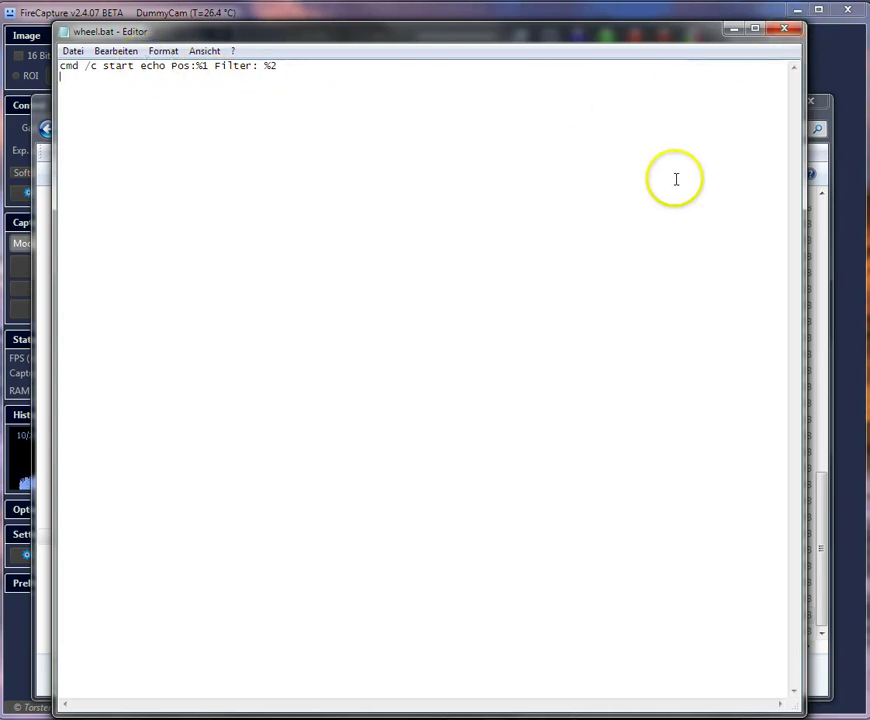
left_click(787, 28)
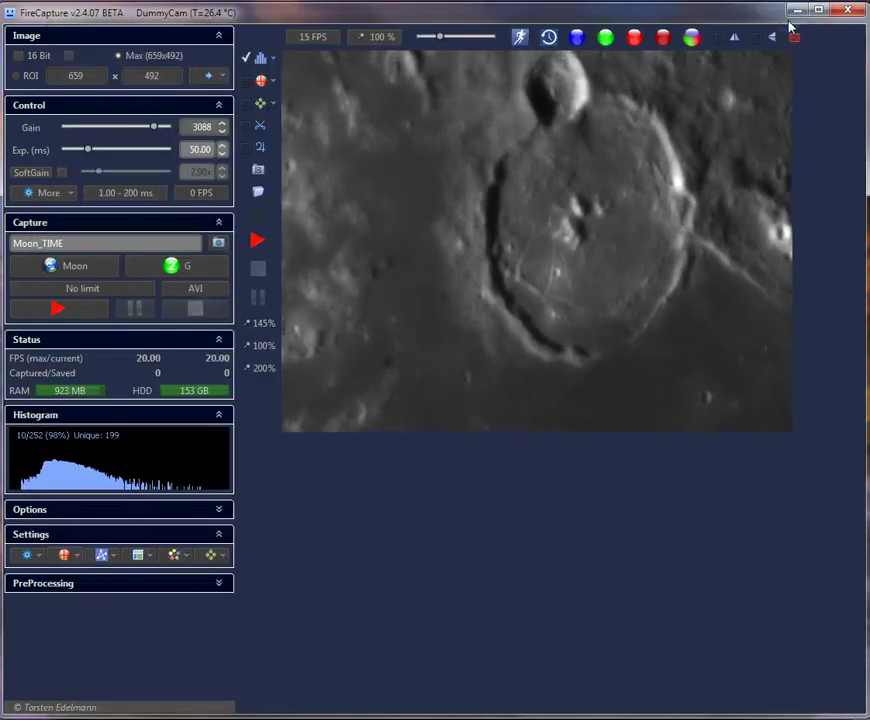
- Set the capture filter to R and resize the cmd window reporting Pos:3 Filter: R
left_click(186, 272)
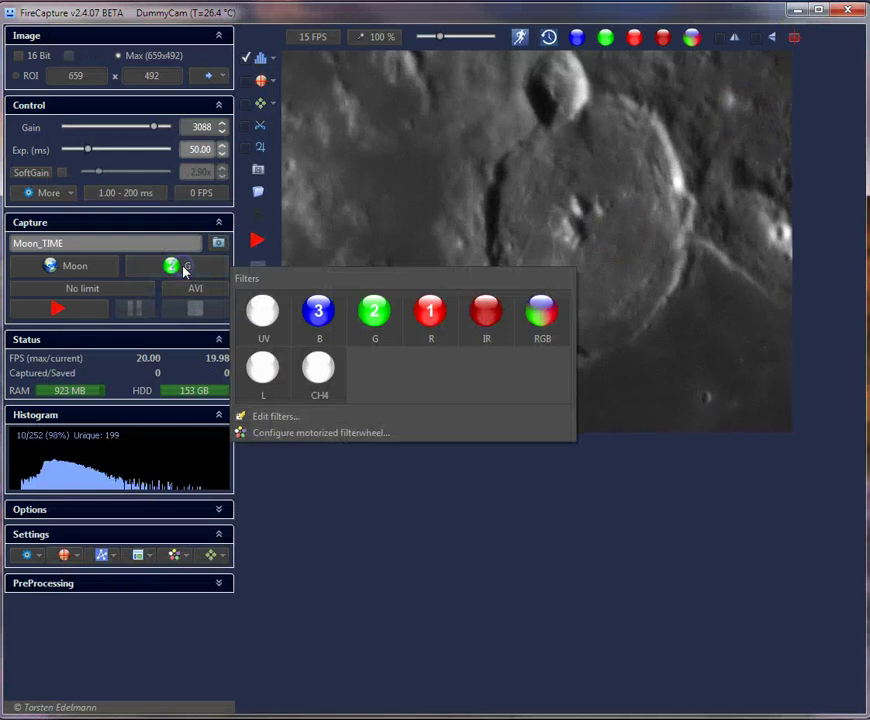
left_click(424, 313)
left_click(210, 72)
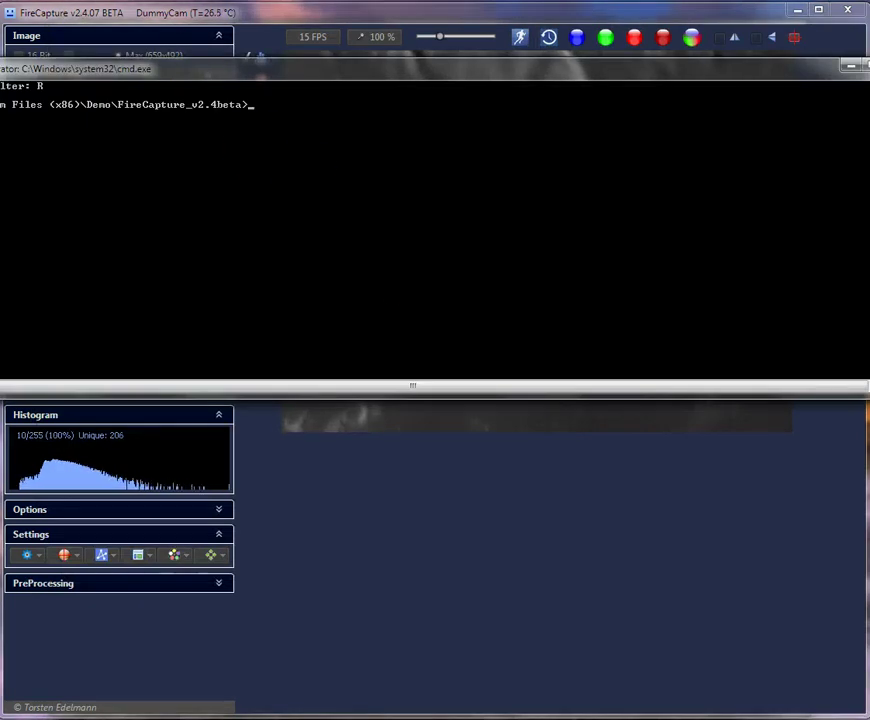
left_click_drag(2, 188, 39, 188)
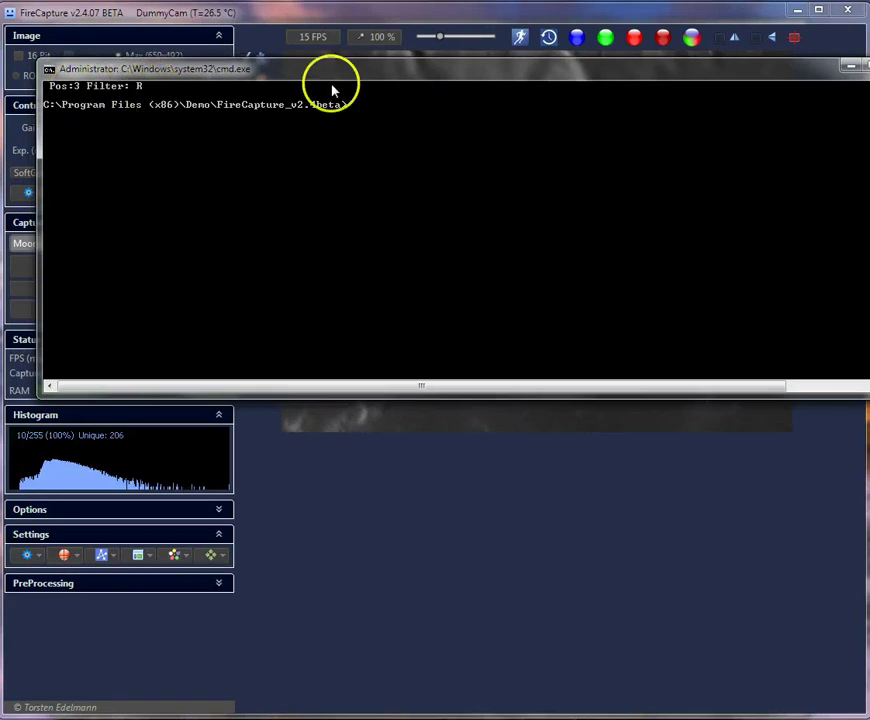
left_click_drag(869, 181, 855, 181)
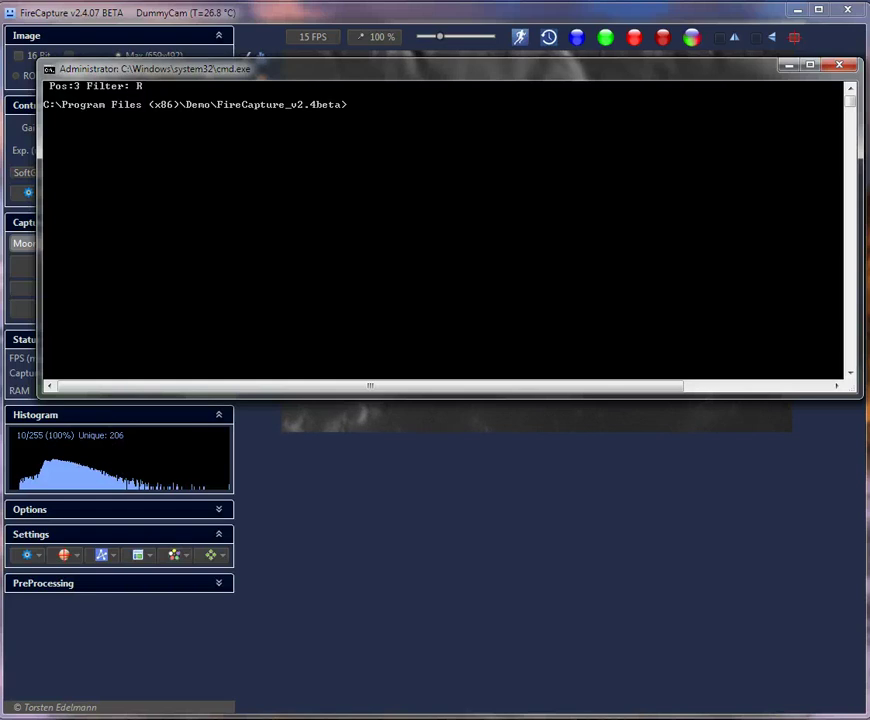
- Prefix wheel.bat's command with 'rem' again, then close Notepad and the command window
mouse_move(390, 715)
left_click(455, 700)
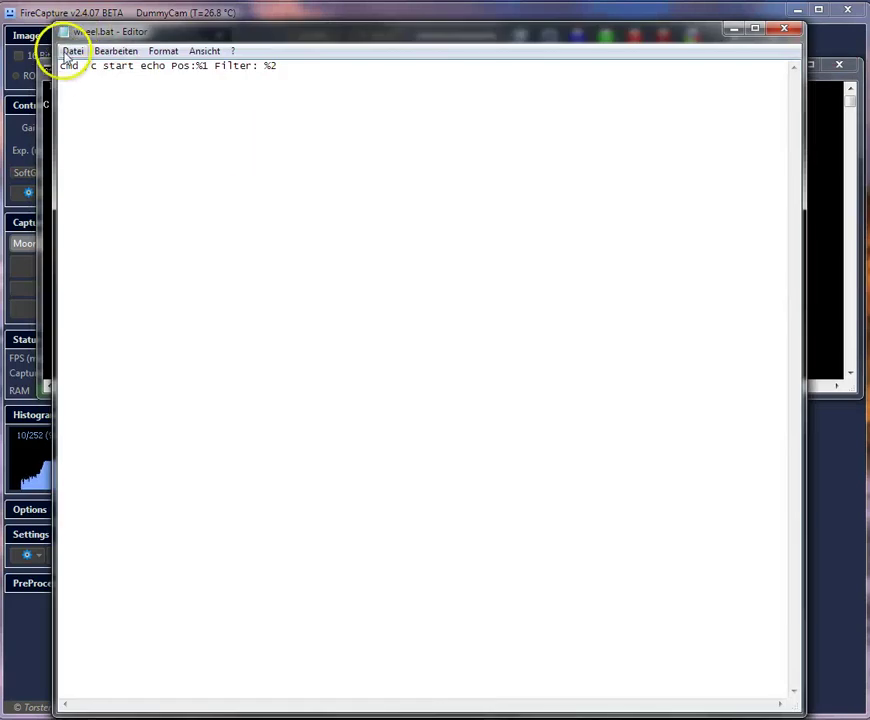
type("rem")
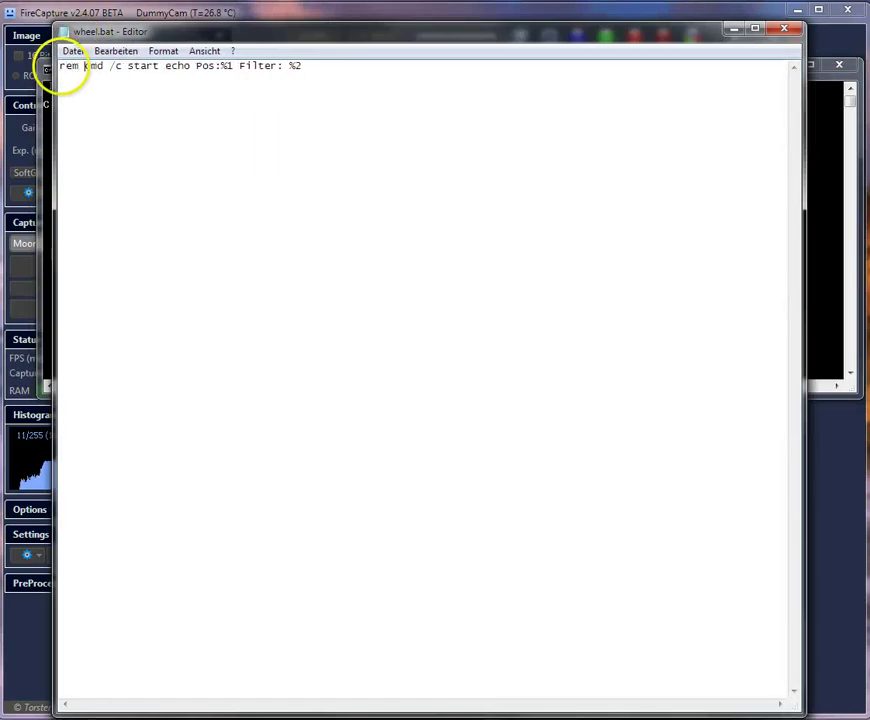
left_click(783, 28)
left_click(836, 70)
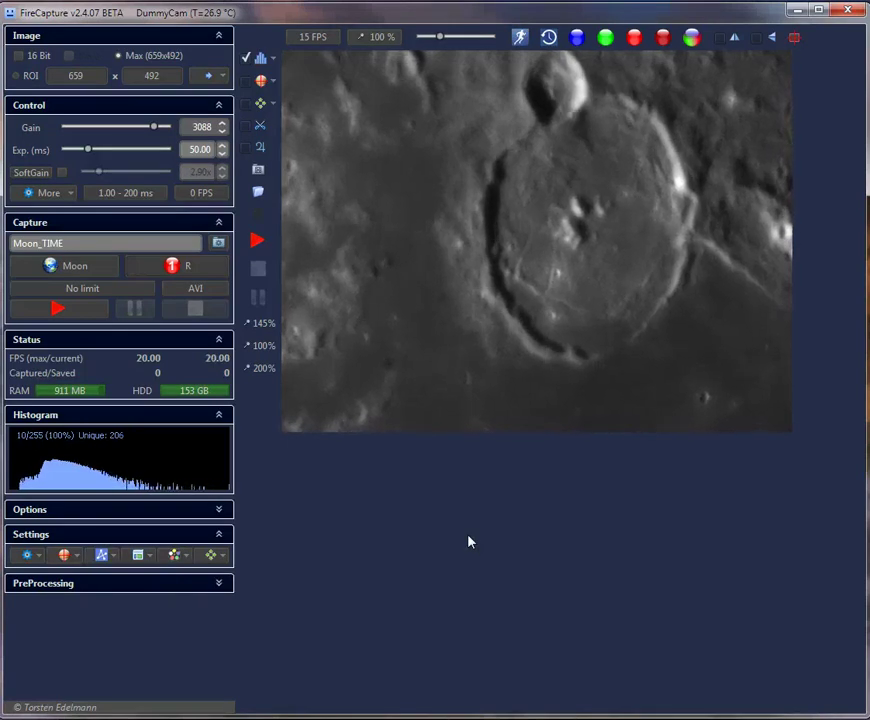
- Add Focuser to the Settings quick list, enable Use ASCOM Focuser and acknowledge the initialization notice
left_click(224, 558)
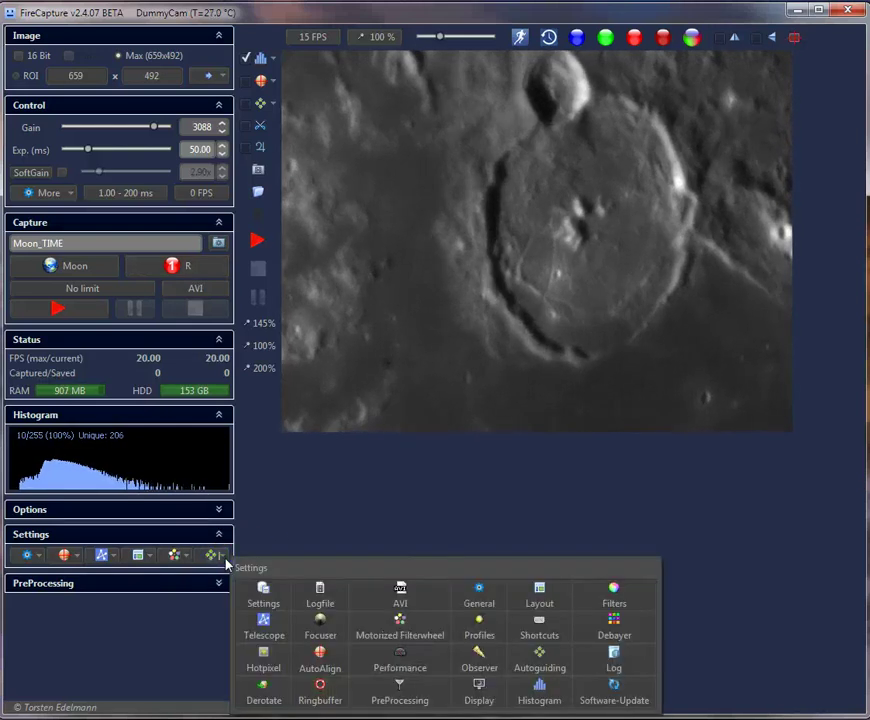
left_click(306, 638)
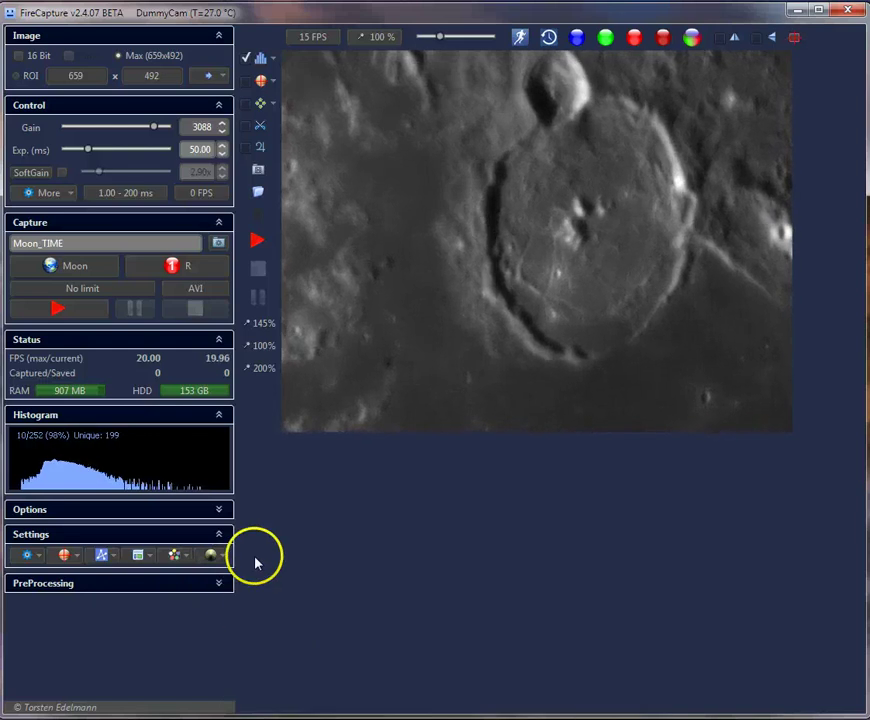
left_click(209, 557)
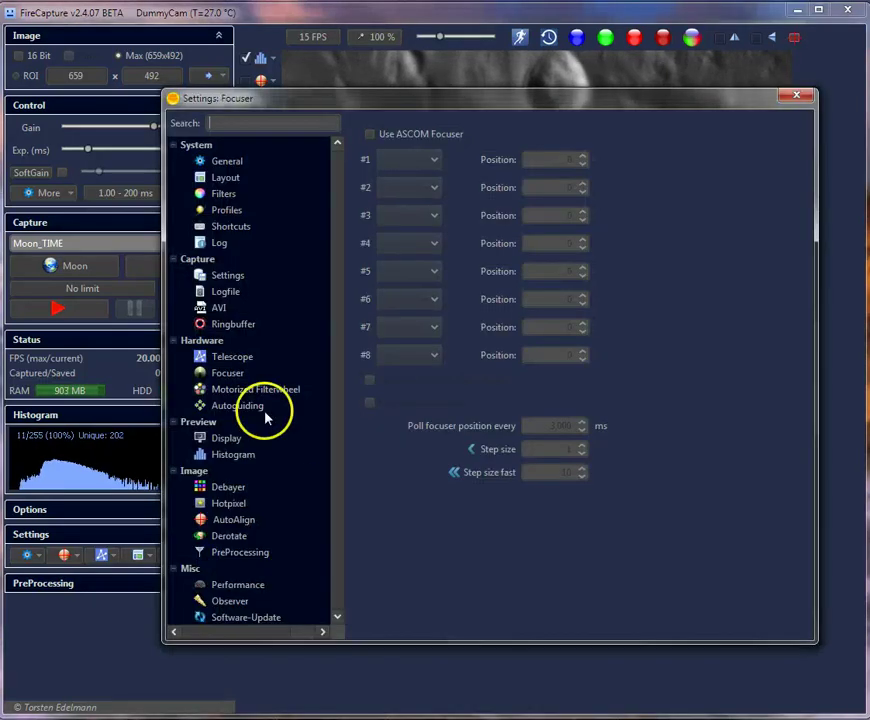
left_click(213, 375)
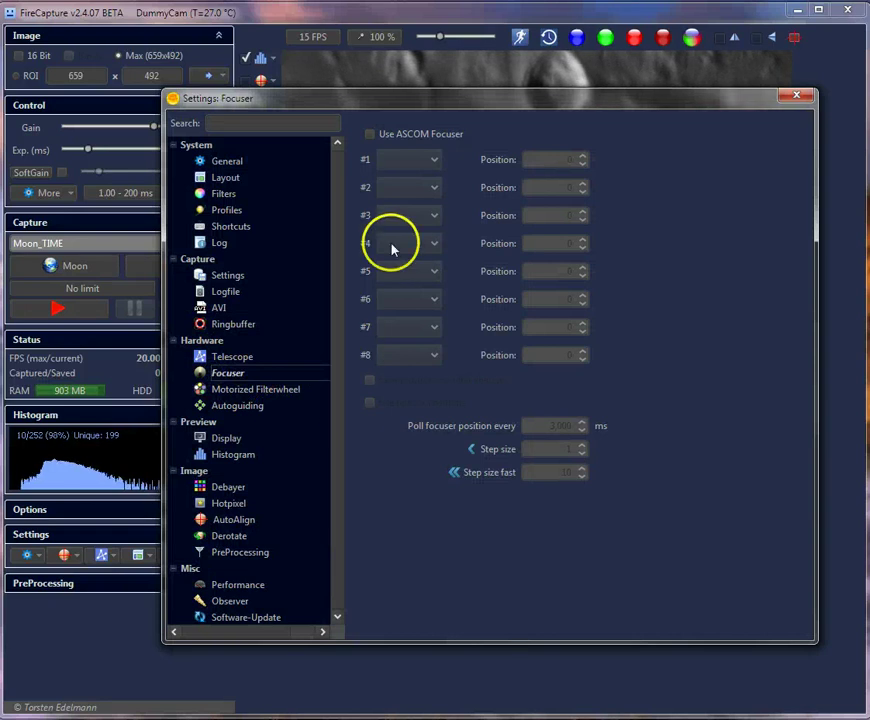
left_click(370, 145)
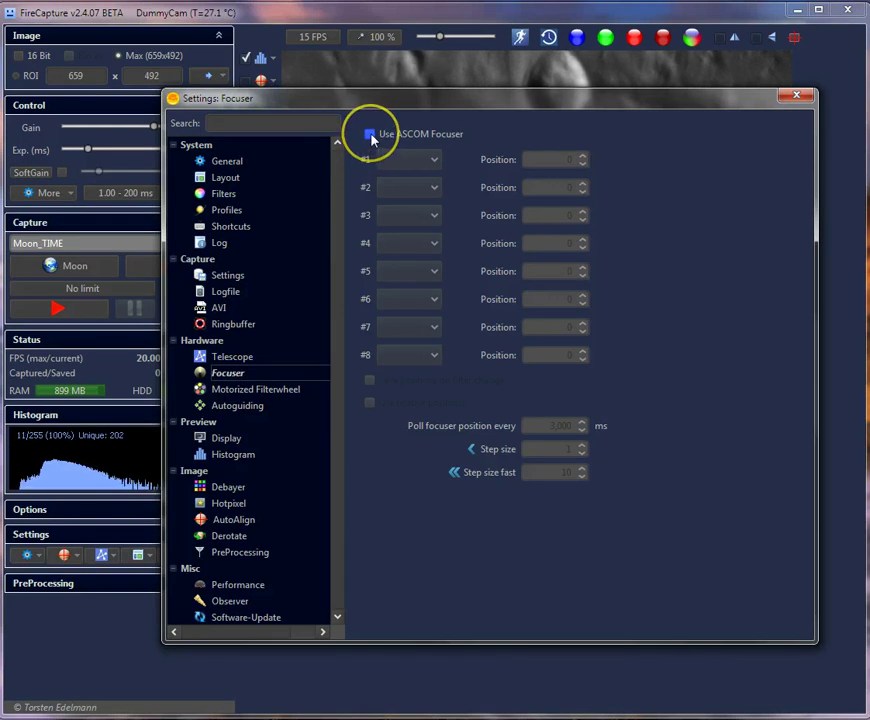
left_click(371, 136)
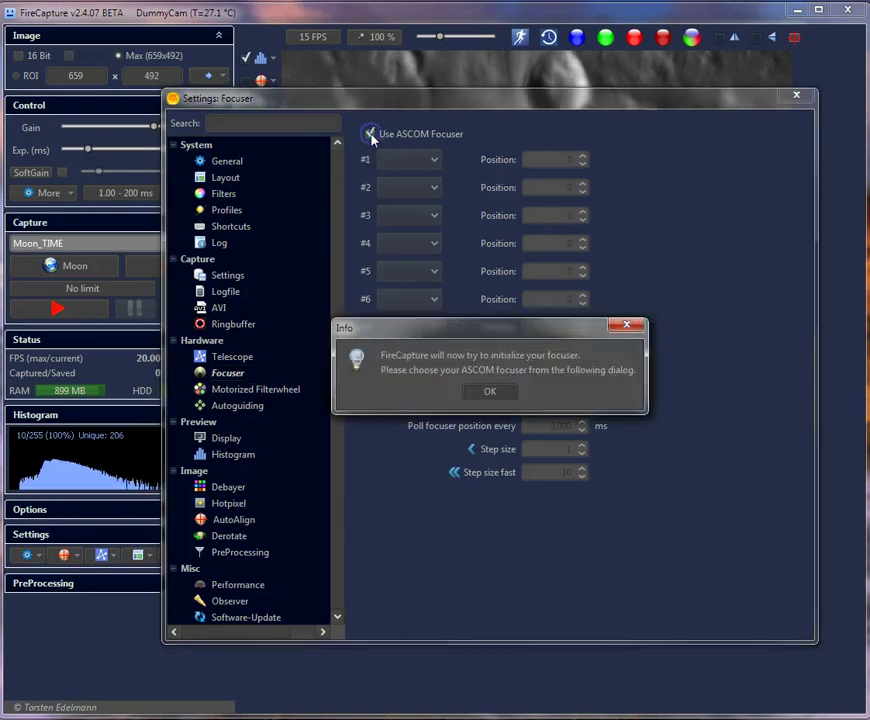
left_click(484, 394)
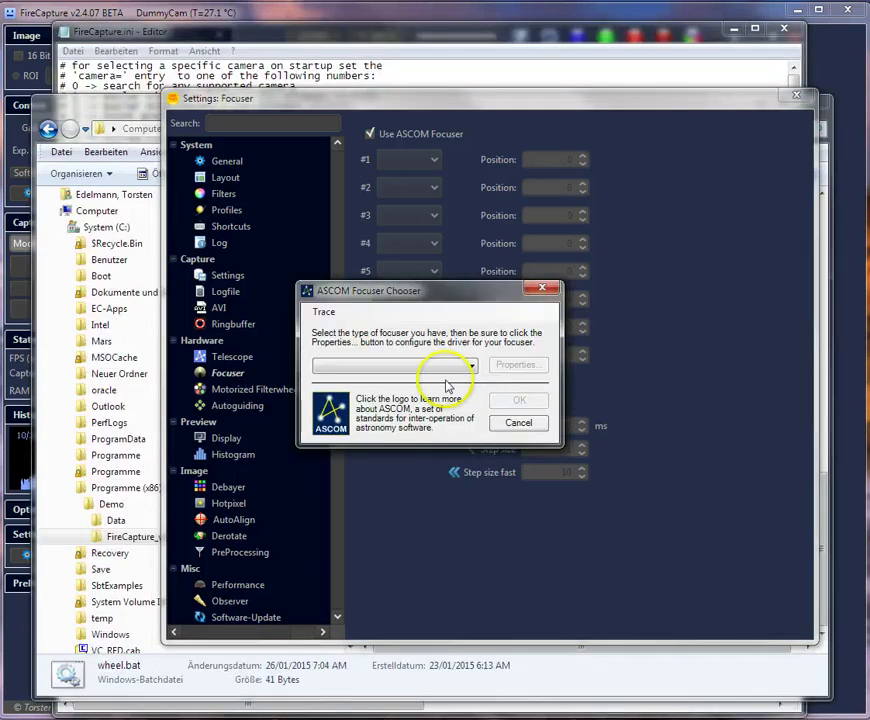
- Select POTH Hub as the focuser, route it to ASCOM Simulator Focuser Driver, and confirm it's ready
left_click(389, 365)
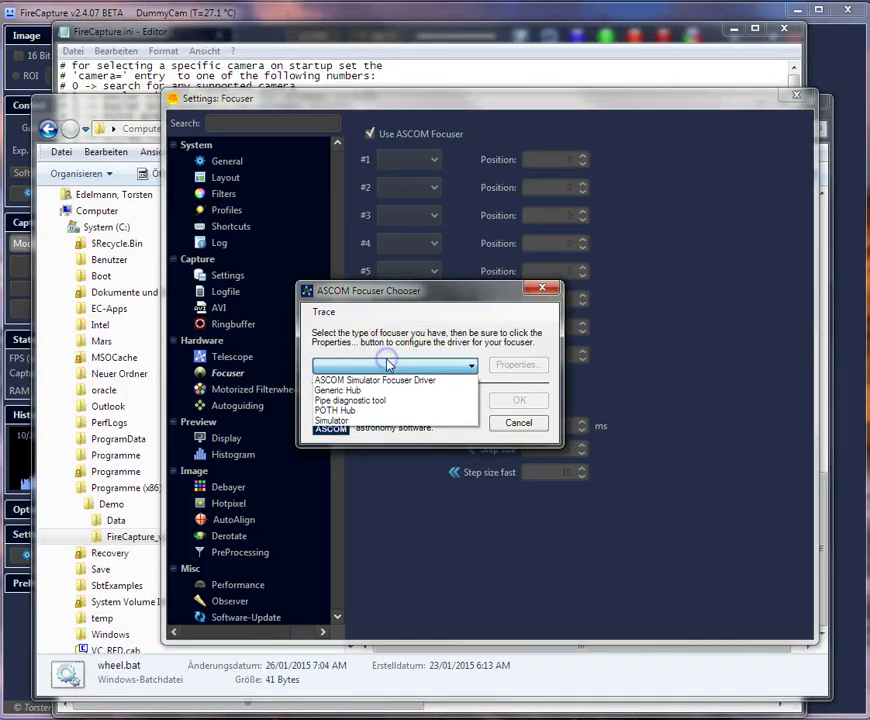
left_click(360, 413)
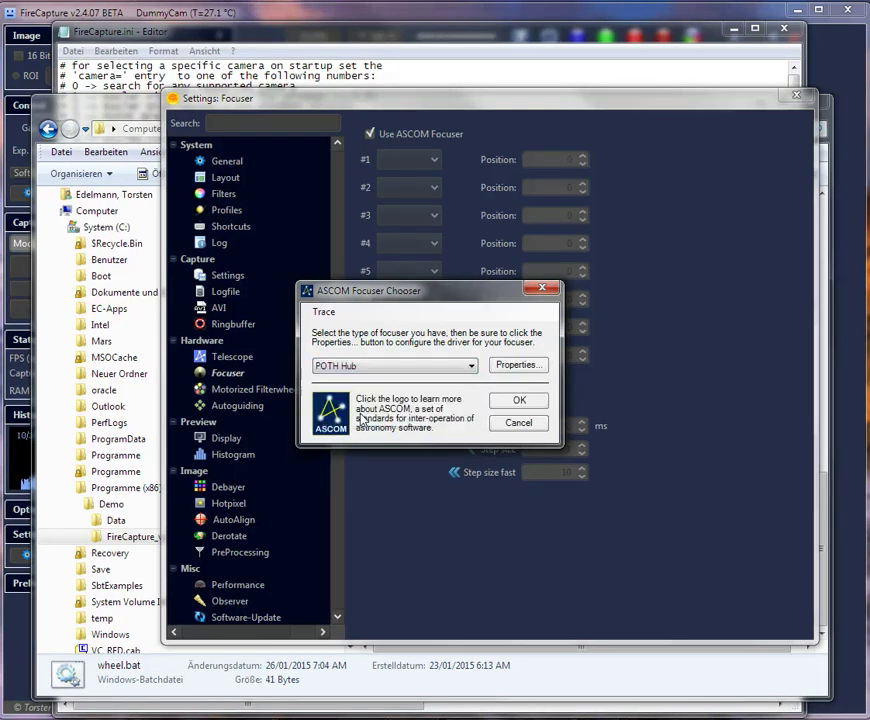
left_click(519, 368)
left_click(549, 341)
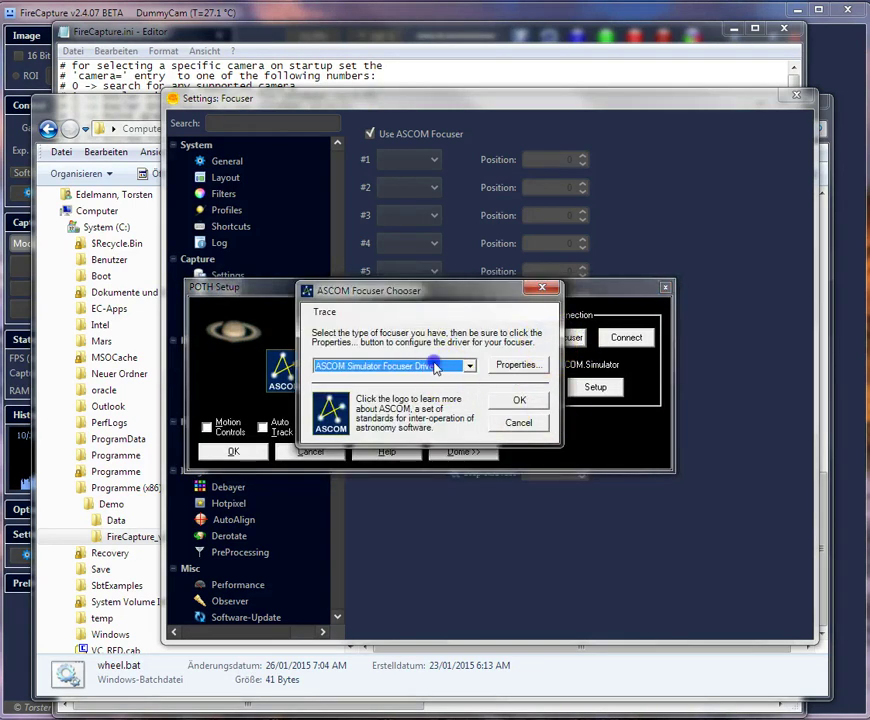
left_click(435, 366)
left_click(398, 381)
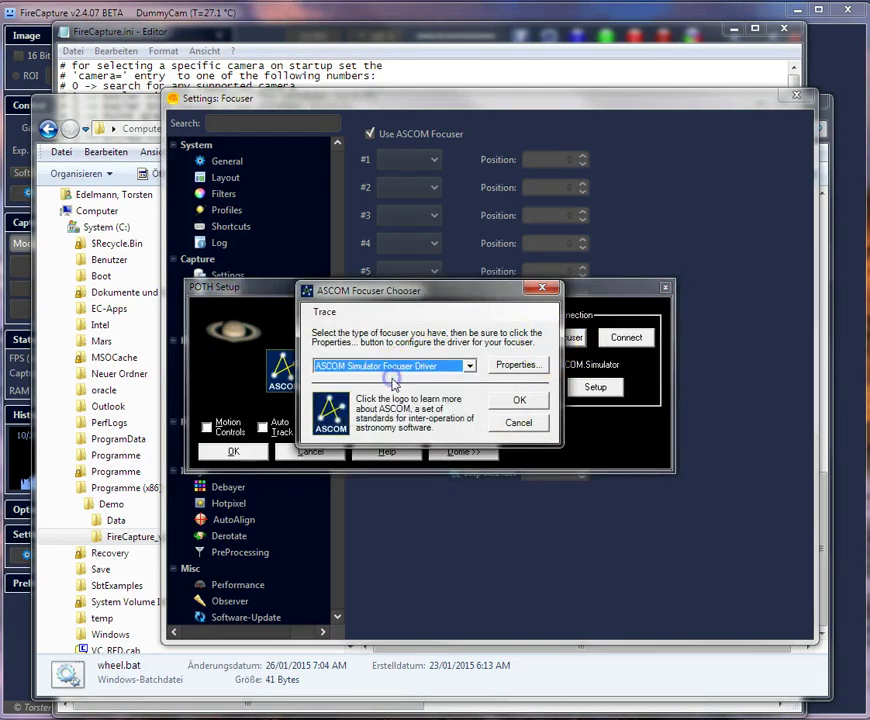
left_click(527, 409)
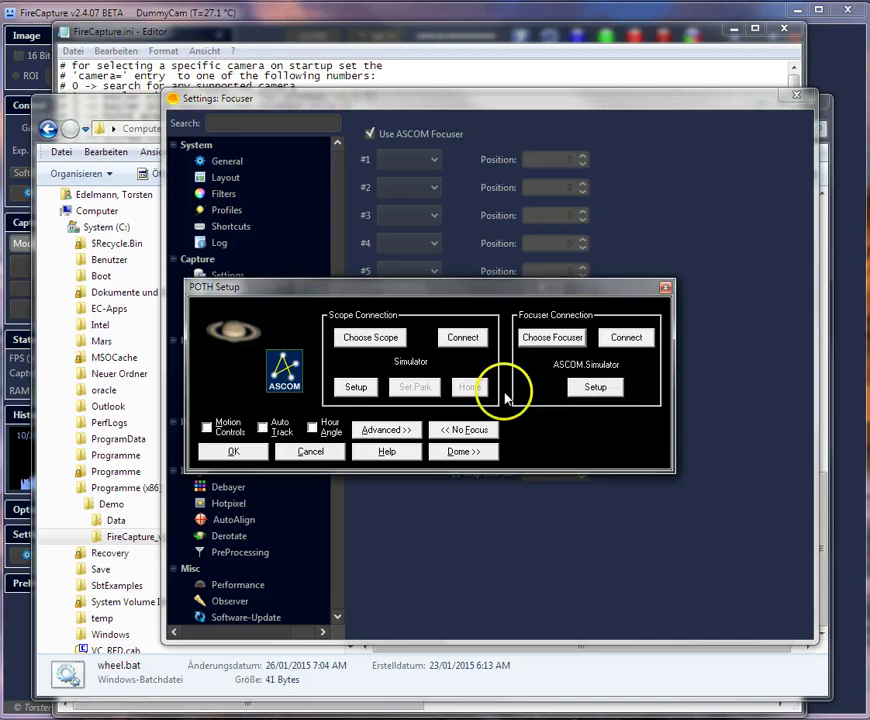
left_click(230, 451)
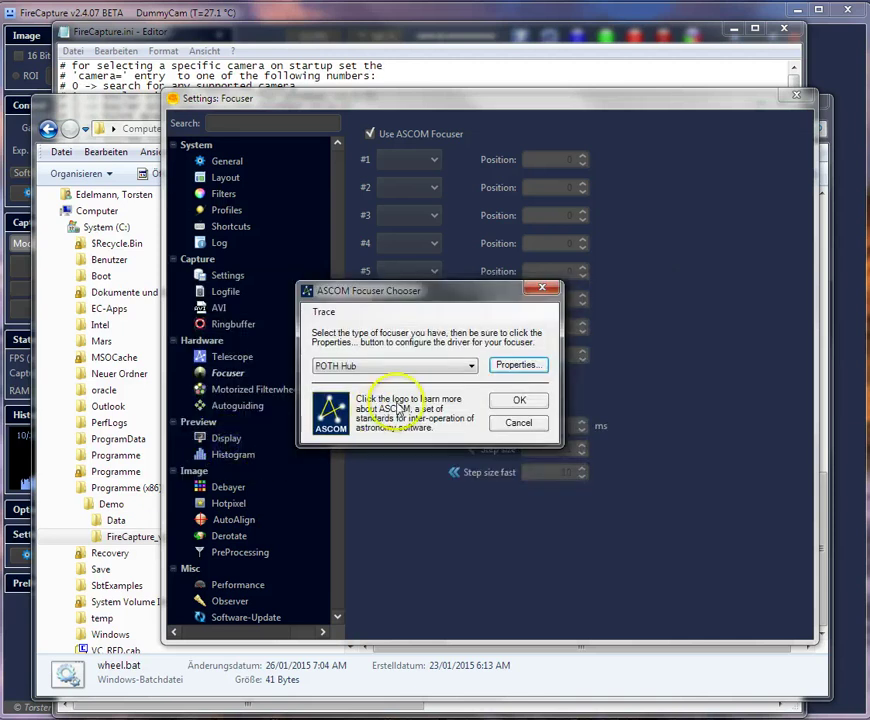
left_click(519, 401)
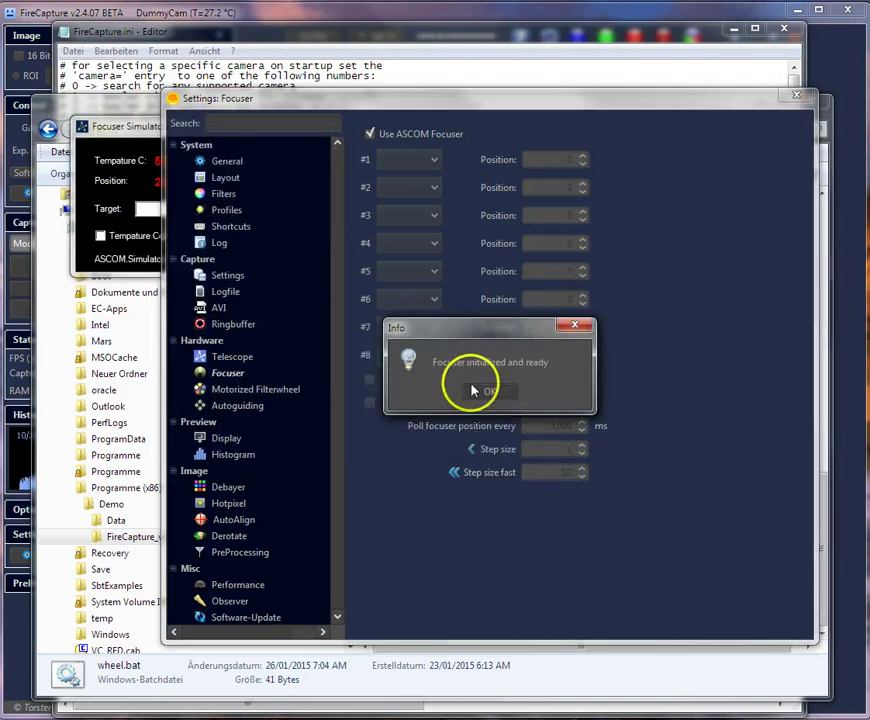
left_click(495, 393)
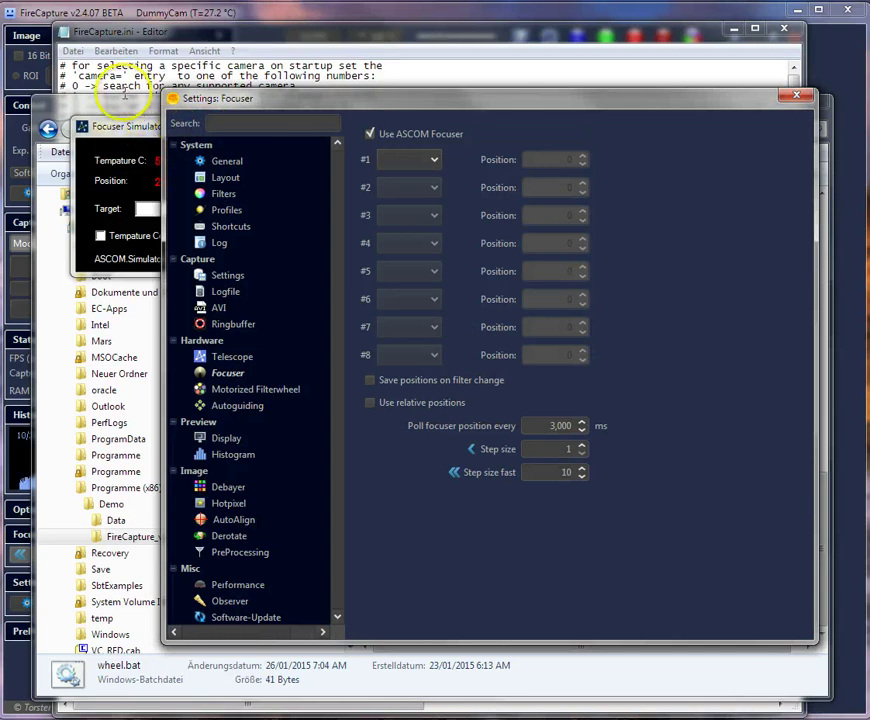
left_click(146, 106)
- Assign filters R, G and B to focuser slots #1, #2 and #3, leaving slot #4 empty
left_click(734, 32)
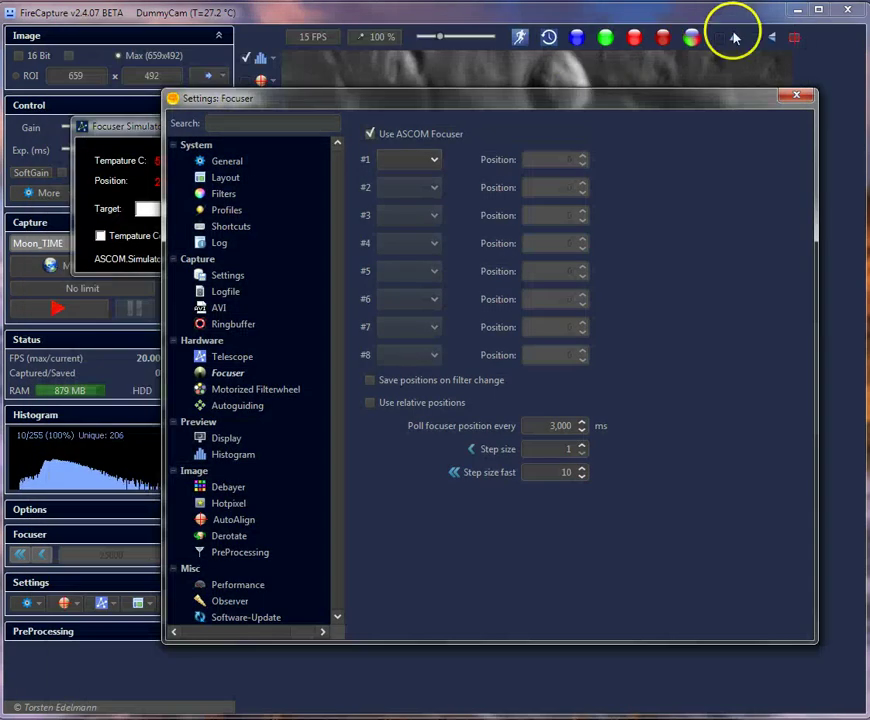
left_click_drag(441, 111, 470, 103)
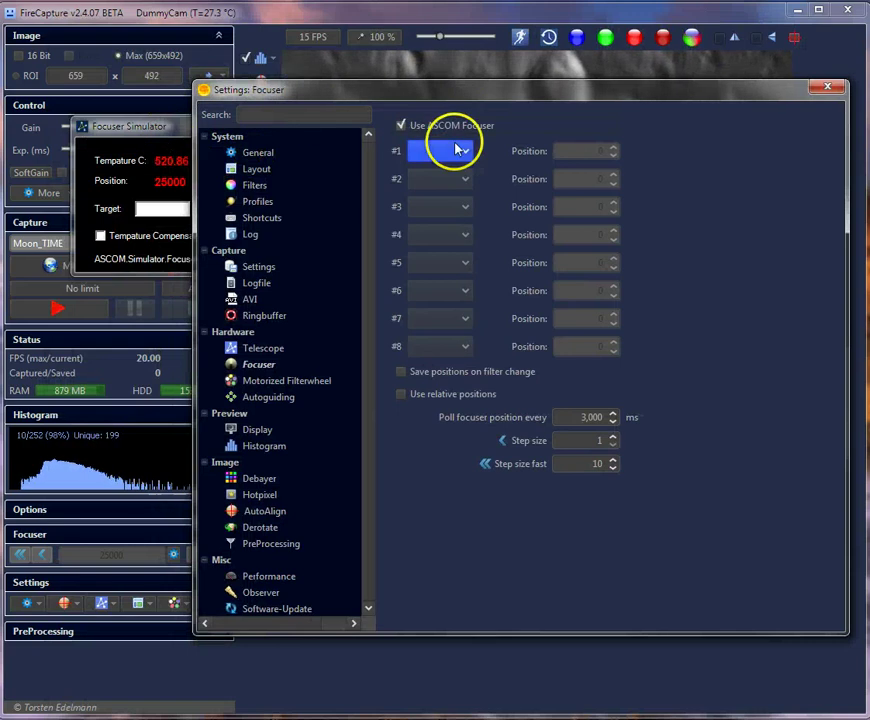
left_click(443, 152)
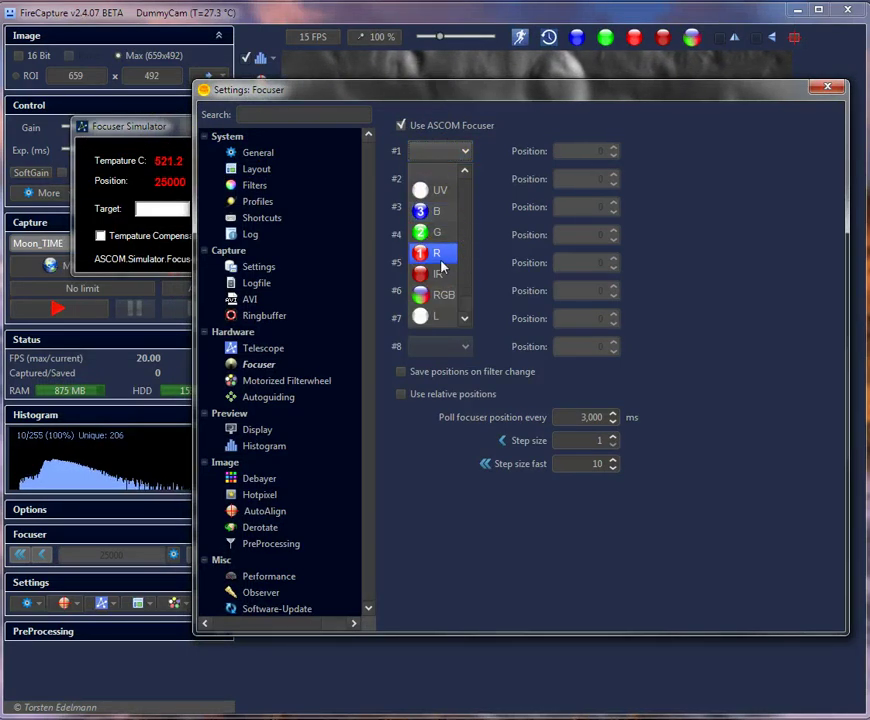
left_click(441, 256)
left_click(440, 178)
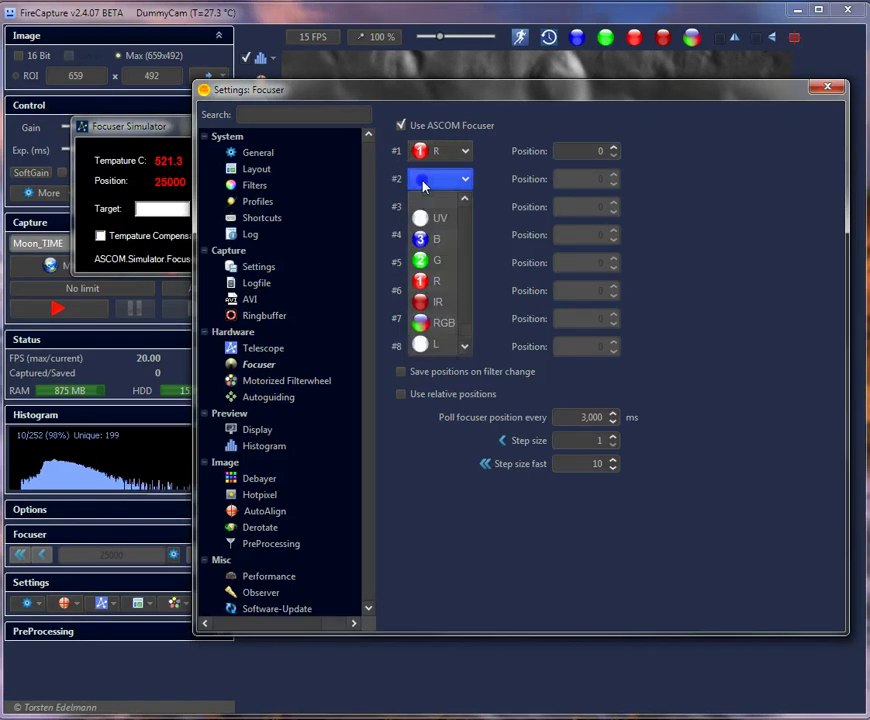
left_click(432, 258)
left_click(430, 210)
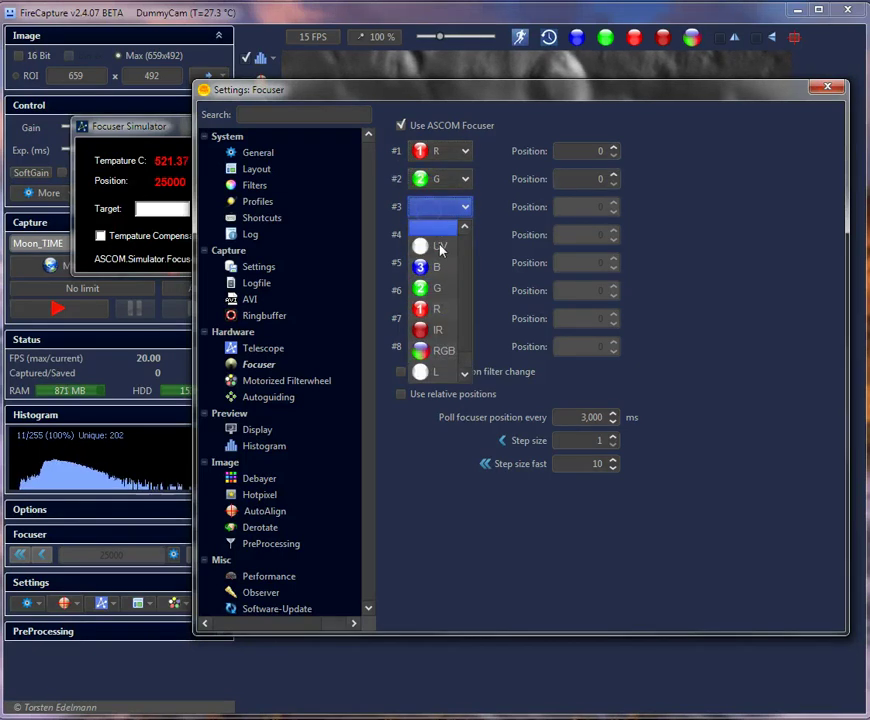
left_click(433, 266)
left_click(432, 235)
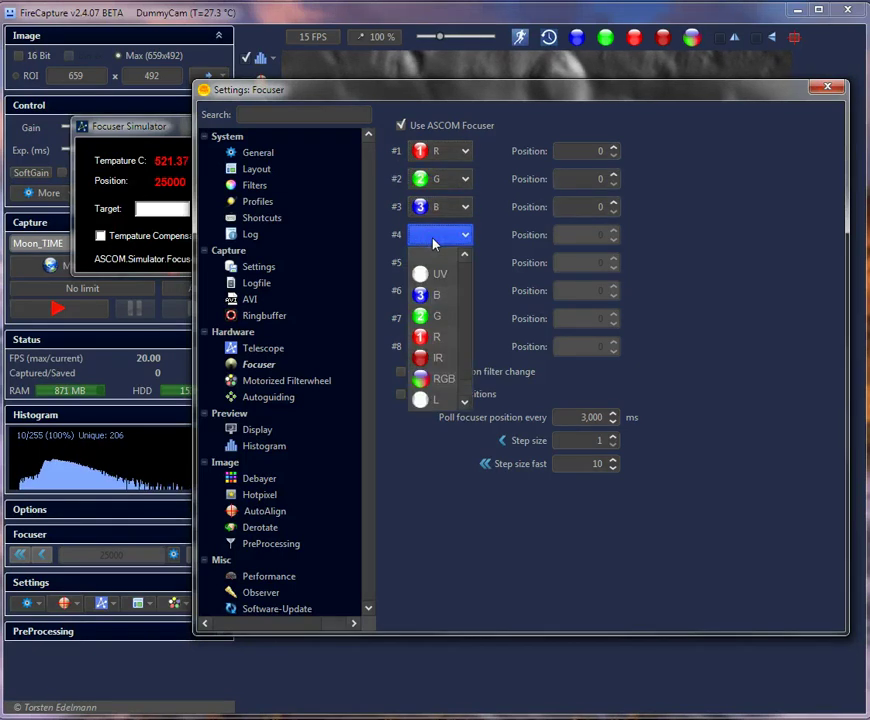
left_click(434, 258)
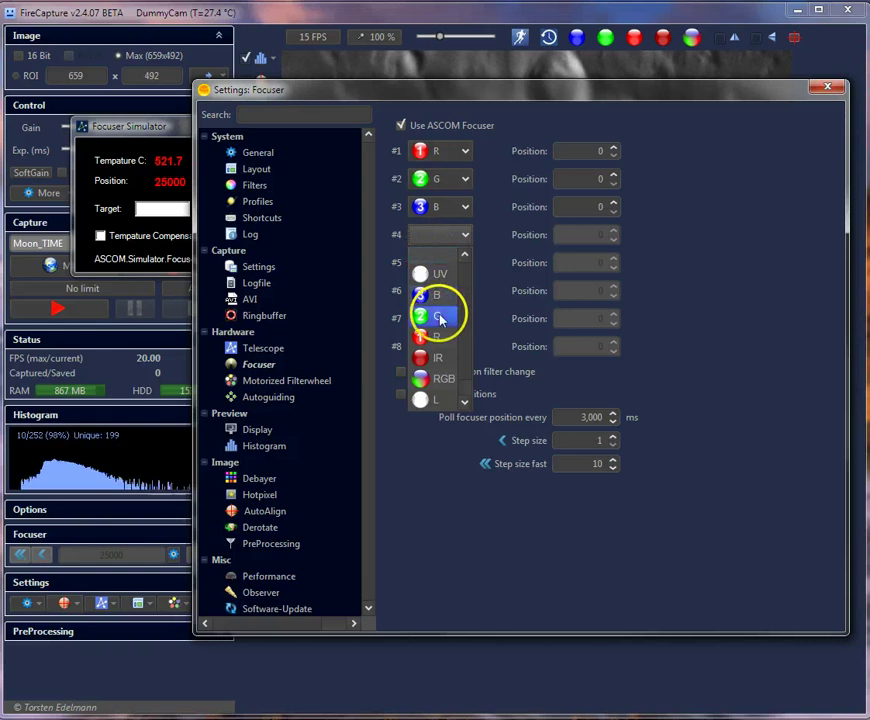
left_click(738, 328)
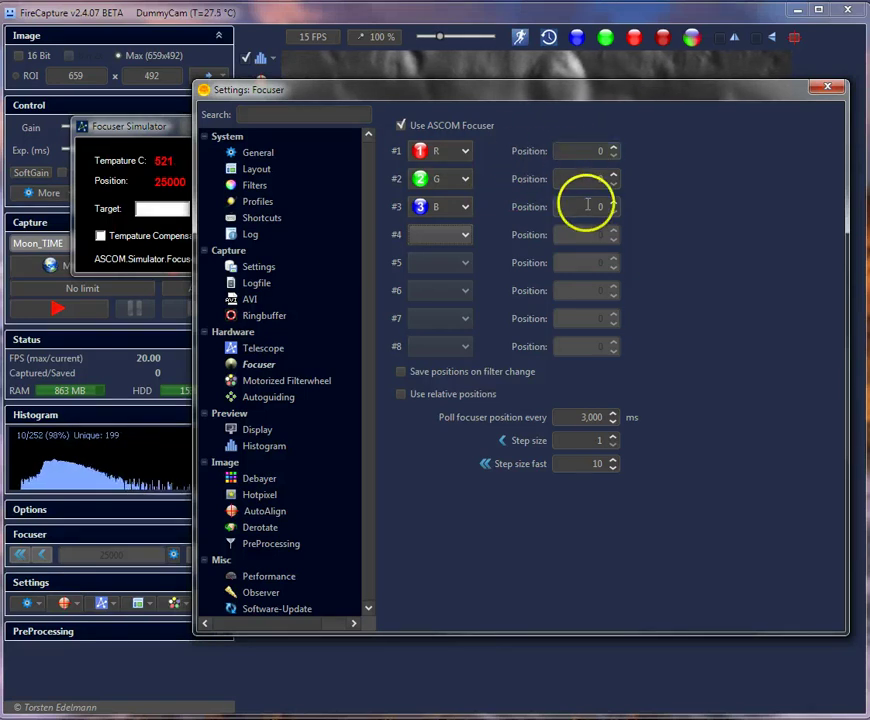
- Try out, then leave unchecked, 'Save positions on filter change' and 'Use relative positions'
left_click(401, 373)
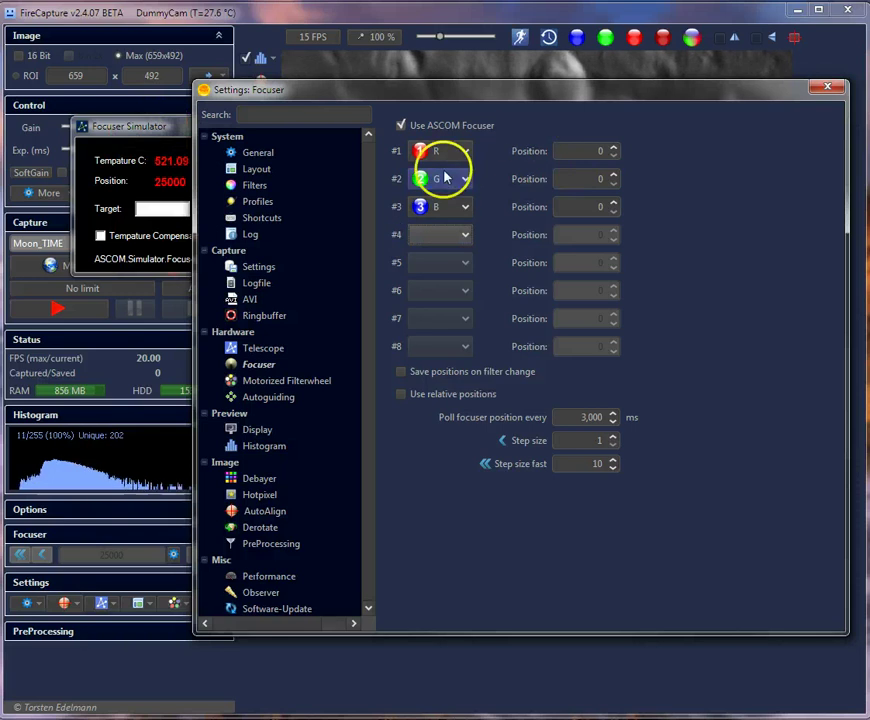
left_click(412, 371)
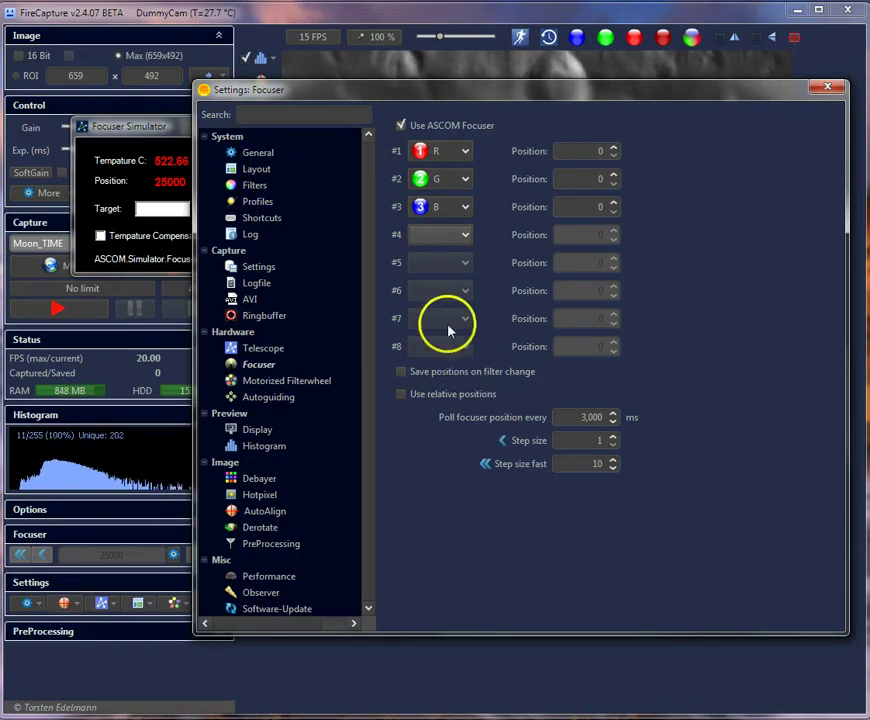
left_click(422, 396)
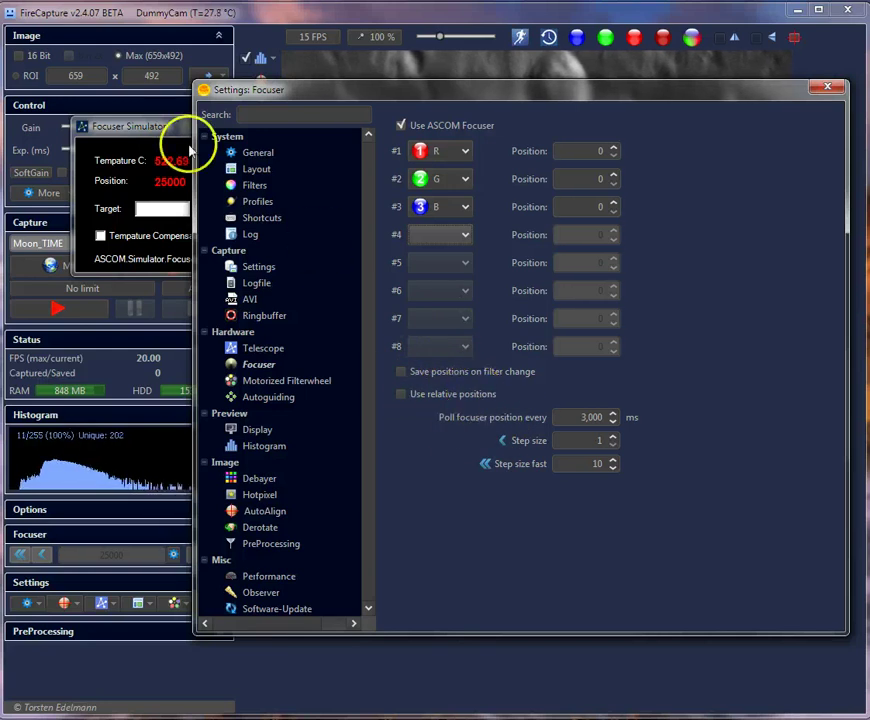
left_click(452, 393)
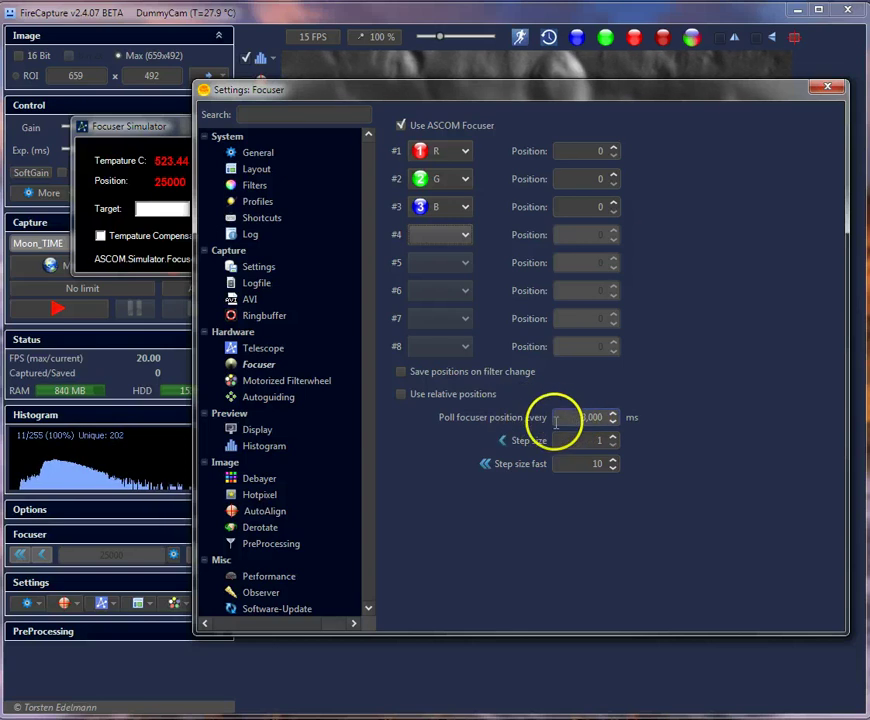
left_click(470, 394)
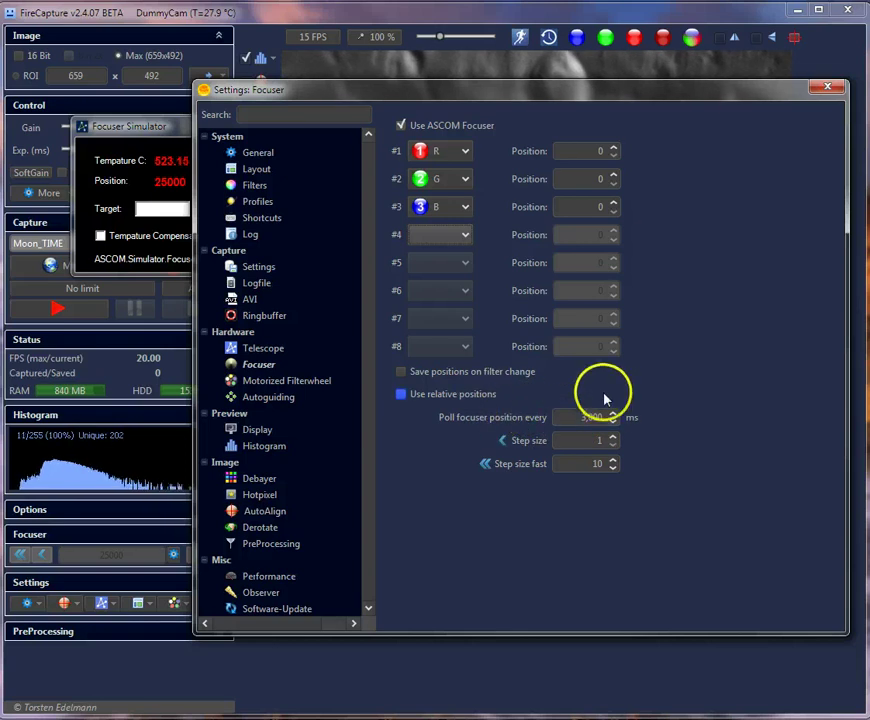
left_click(613, 412)
left_click(613, 412)
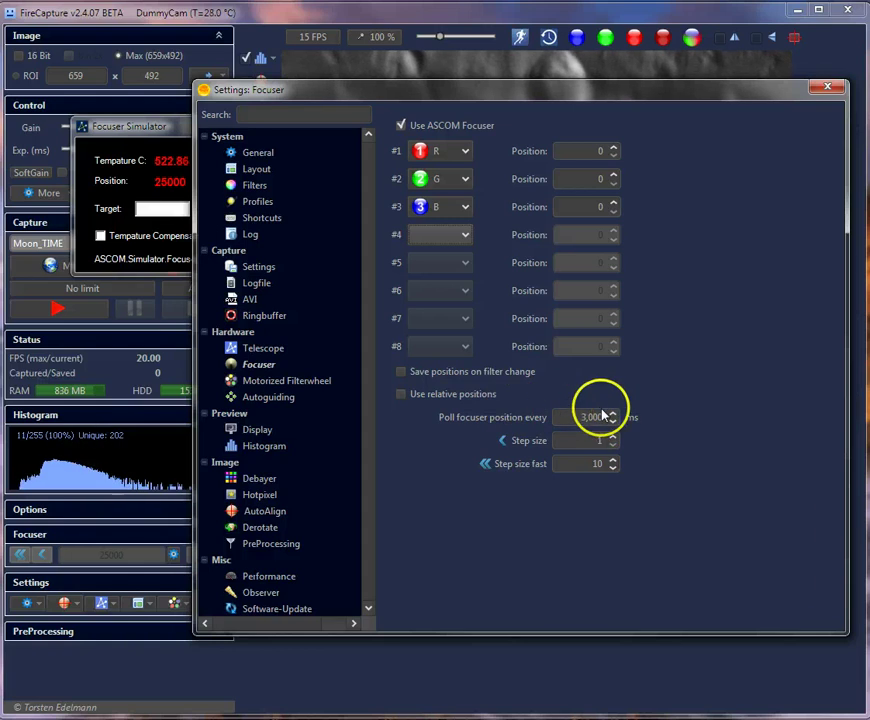
key("shift+Tab")
key("space")
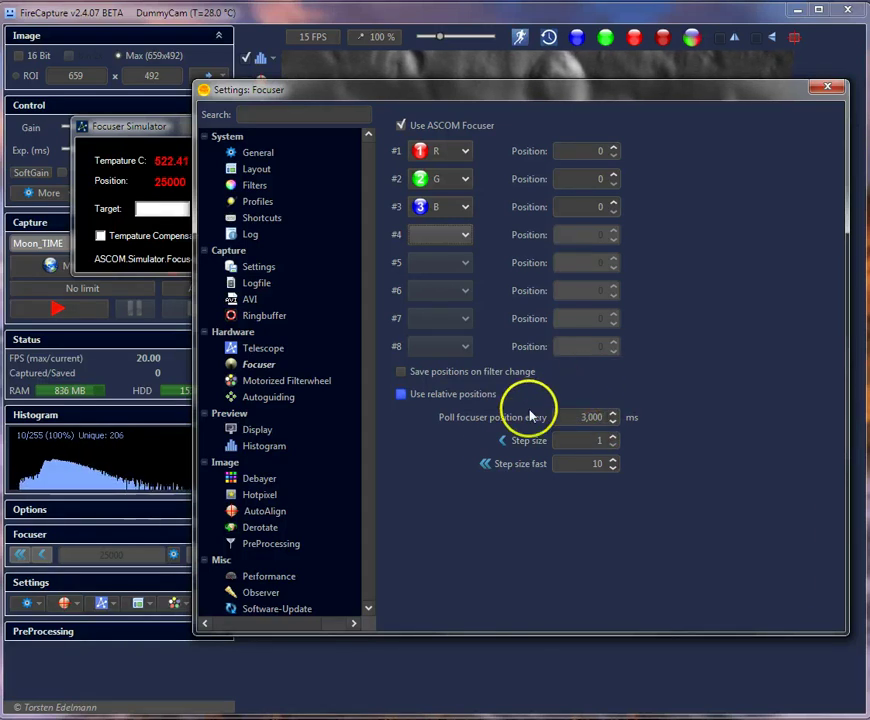
key("space")
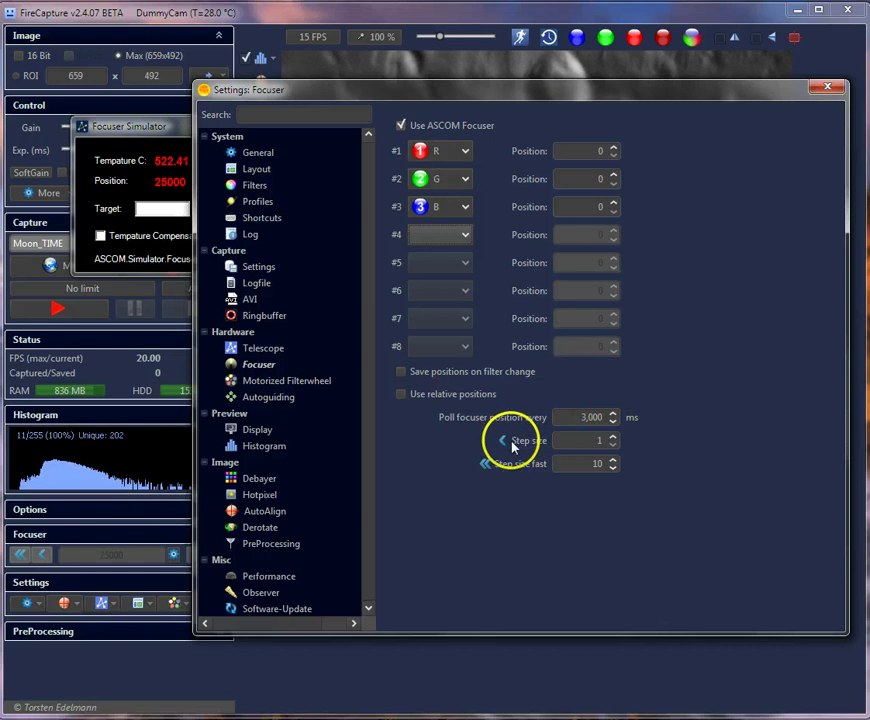
left_click(47, 555)
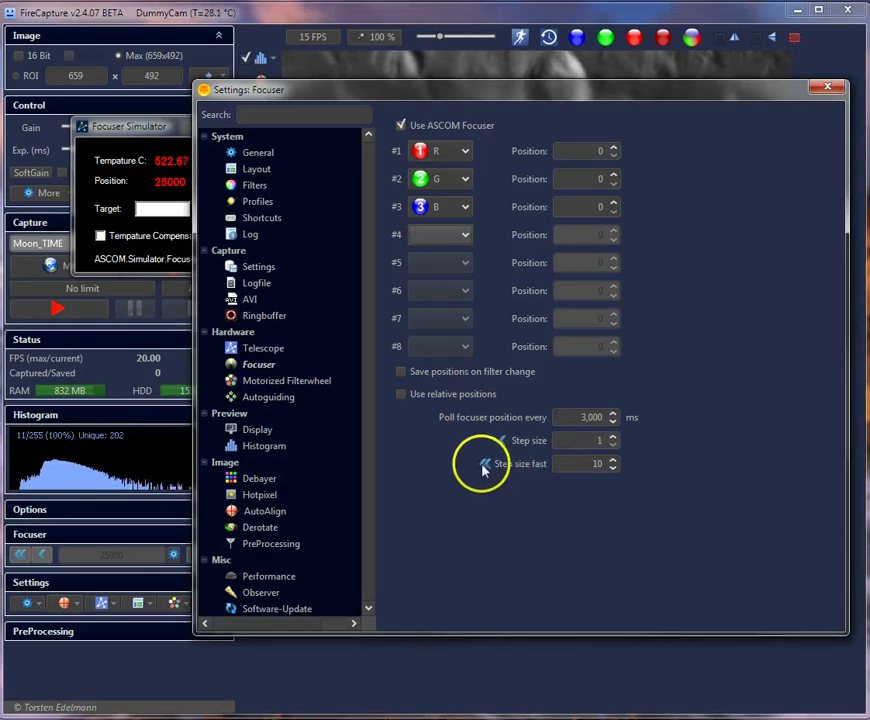
- Restore the Focuser Simulator window and place it at the lower right beside the moon image
left_click(827, 87)
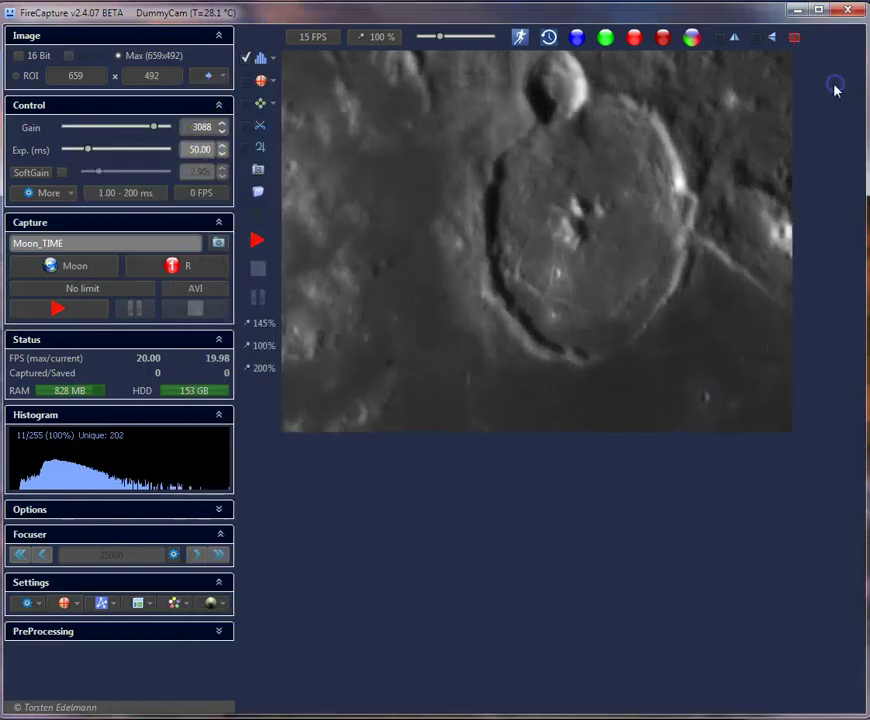
mouse_move(420, 712)
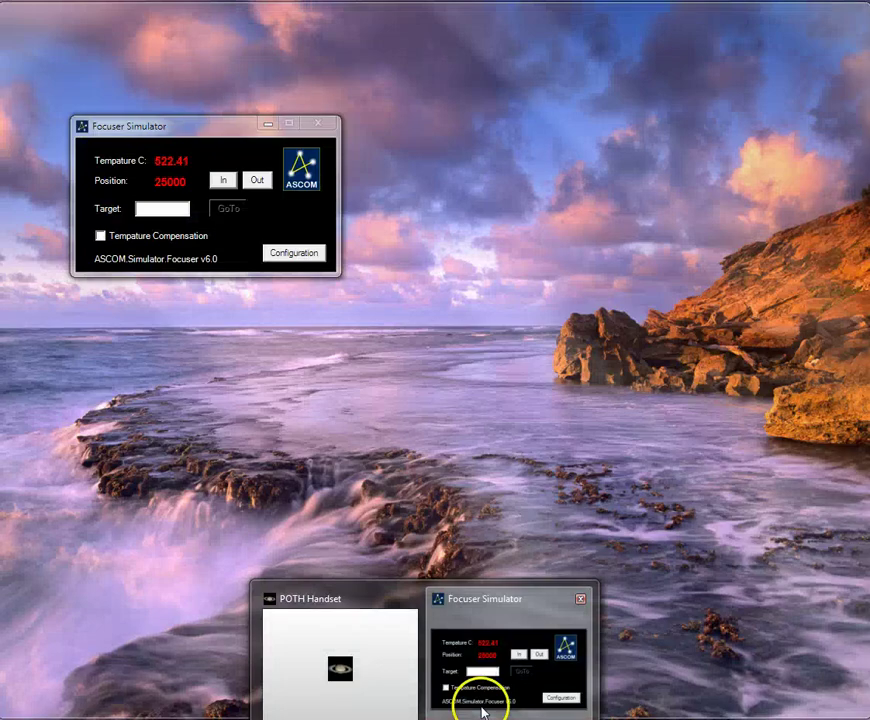
left_click(480, 689)
left_click_drag(200, 130, 703, 548)
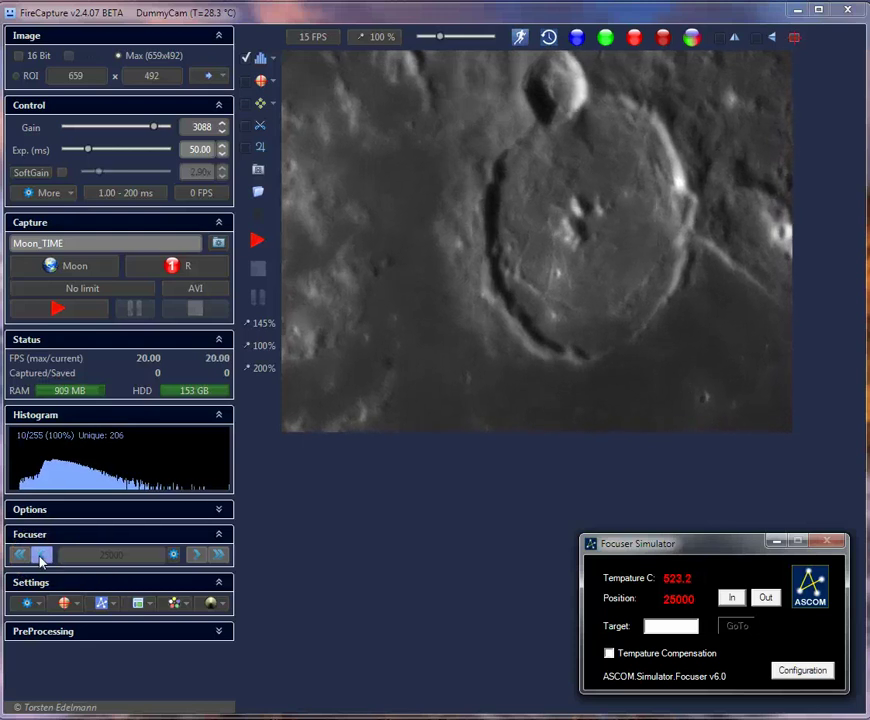
left_click(205, 606)
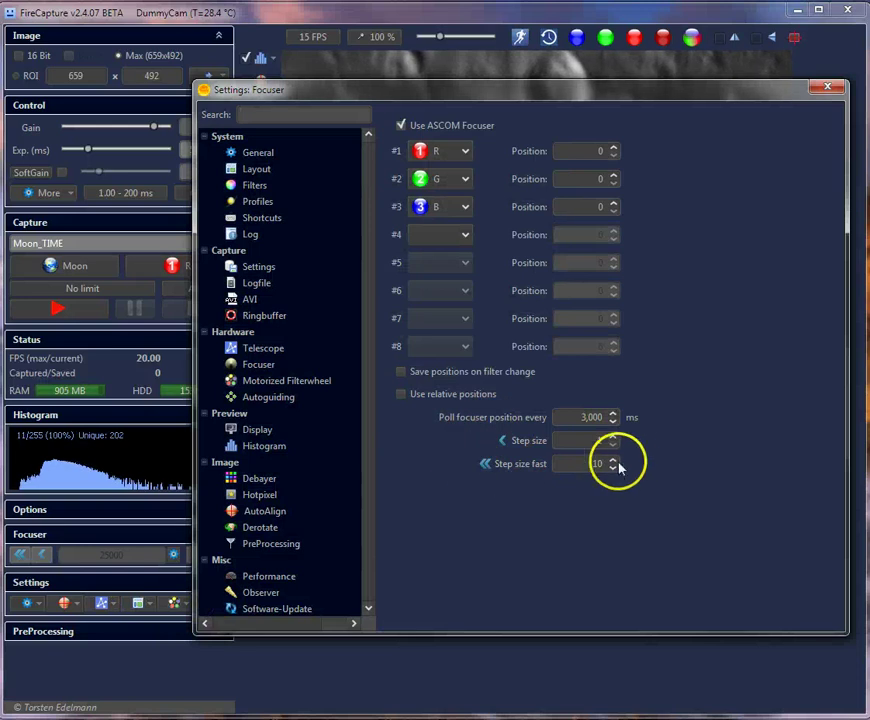
left_click(832, 91)
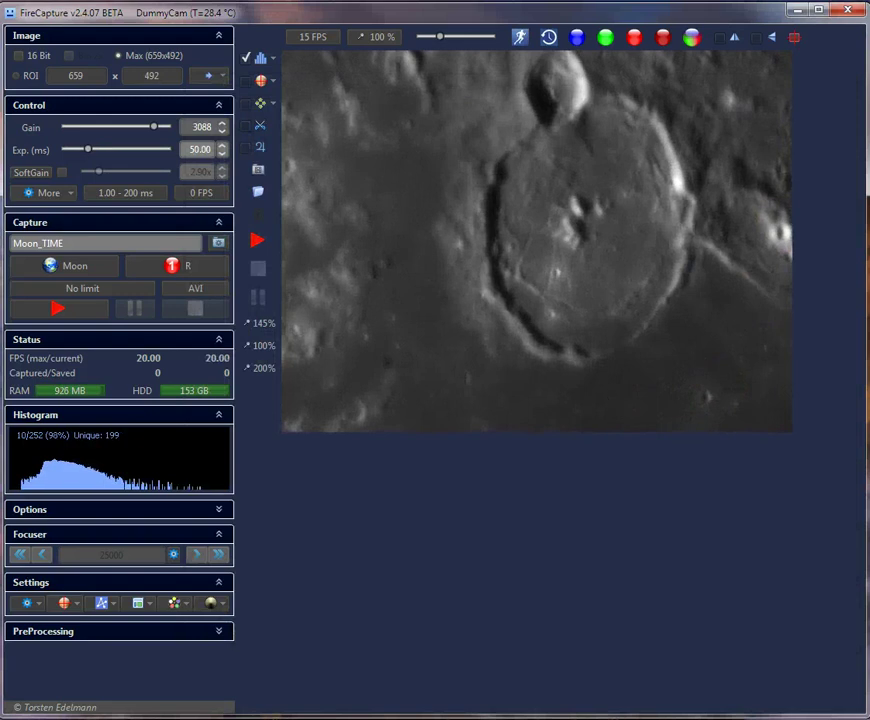
- Close the POTH hub setup and Focuser Simulator windows, returning to the Focuser panel's options
left_click(173, 556)
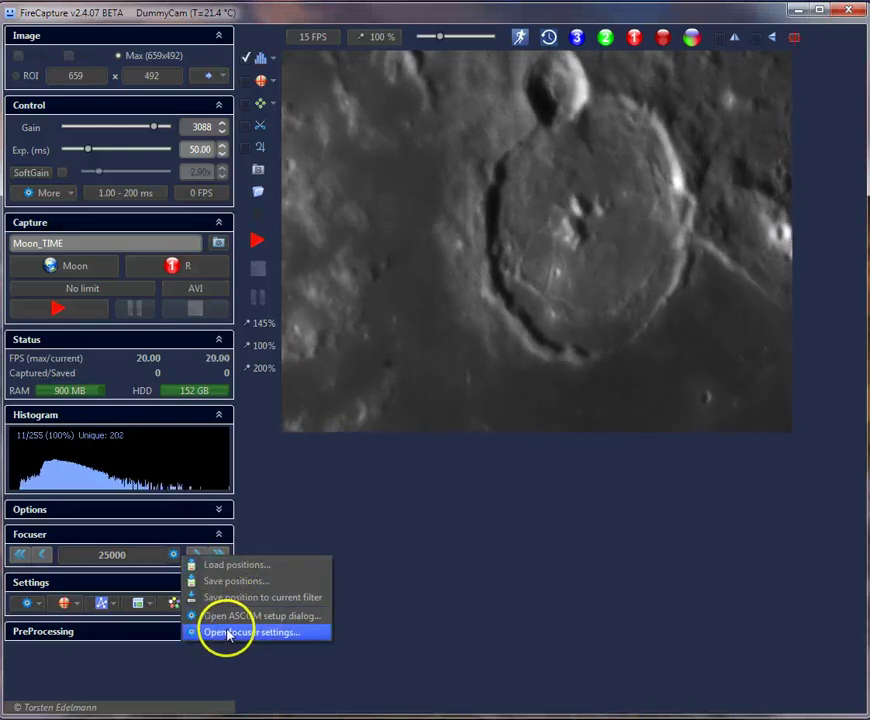
left_click(285, 620)
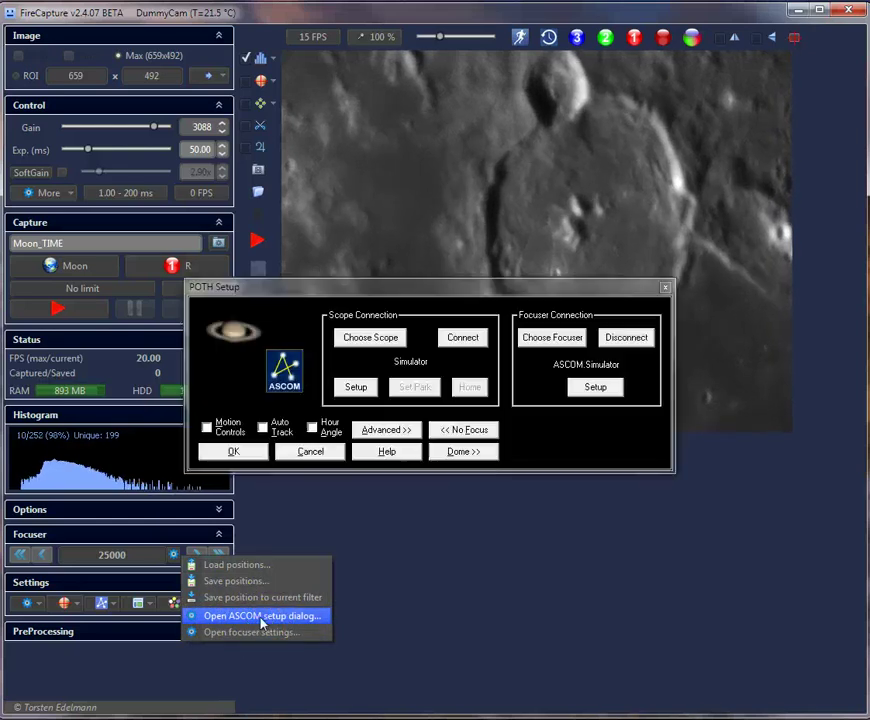
left_click(608, 394)
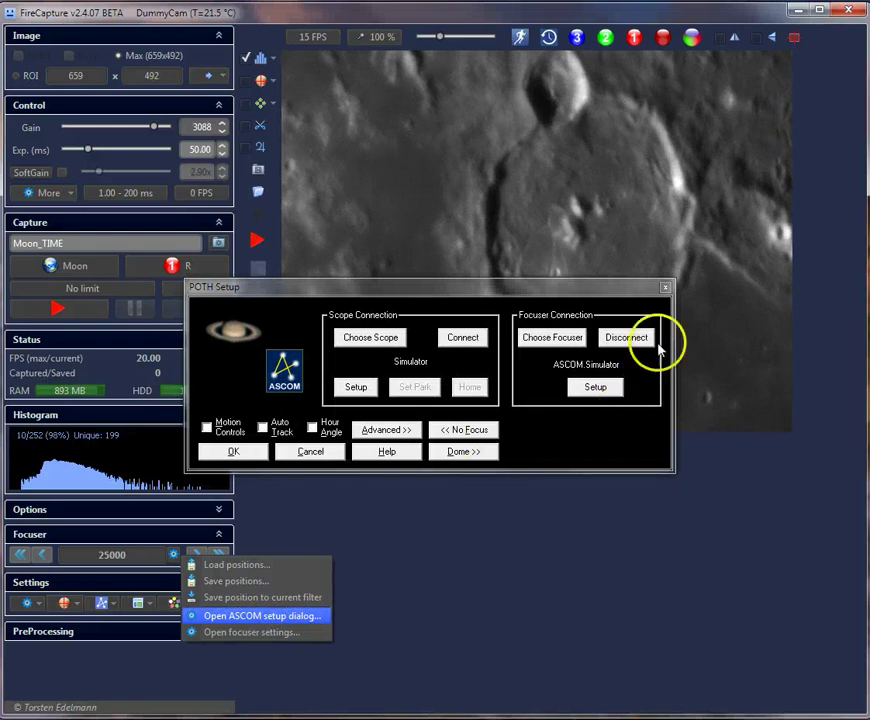
left_click(665, 287)
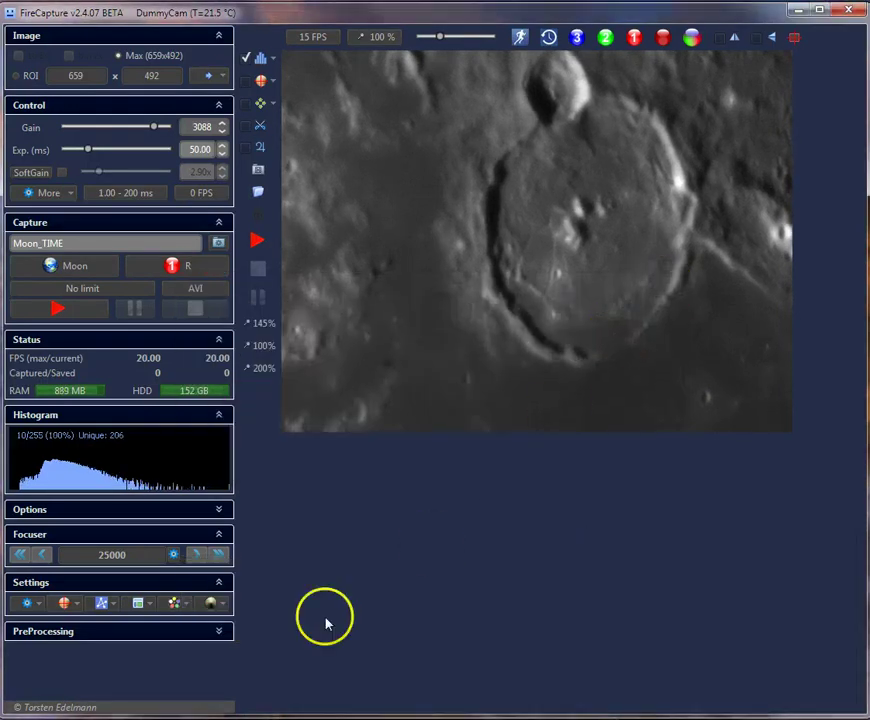
left_click(172, 556)
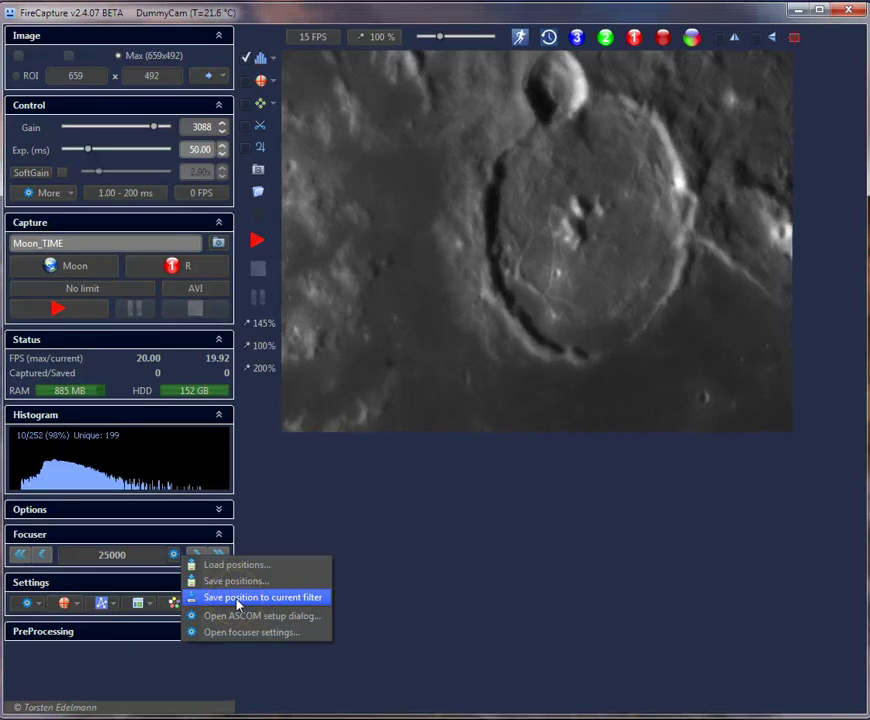
- Step the focuser out to 25060 and save it as the R filter's focus position
left_click(352, 532)
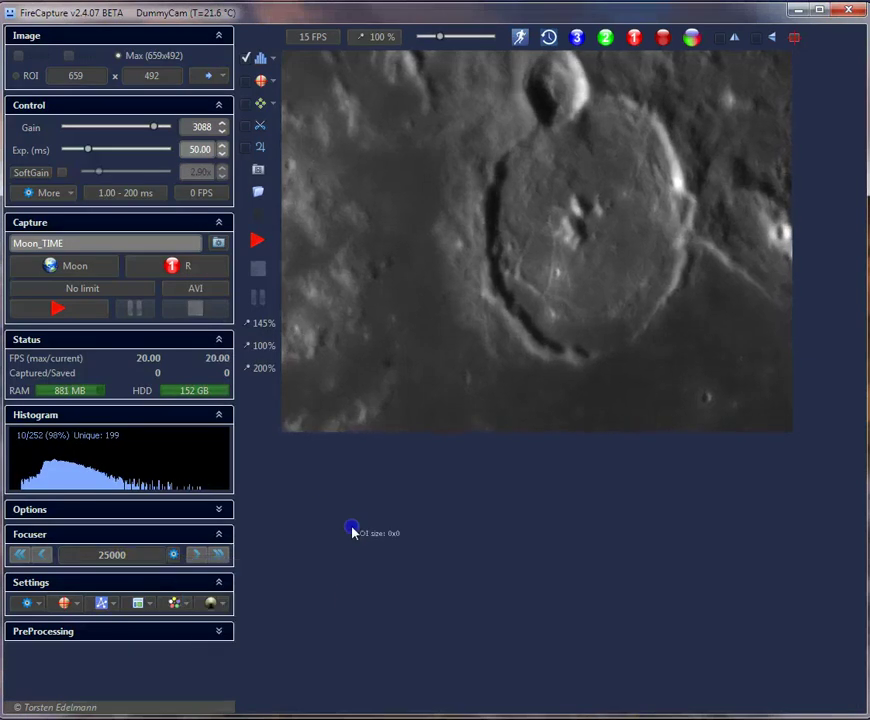
left_click(219, 556)
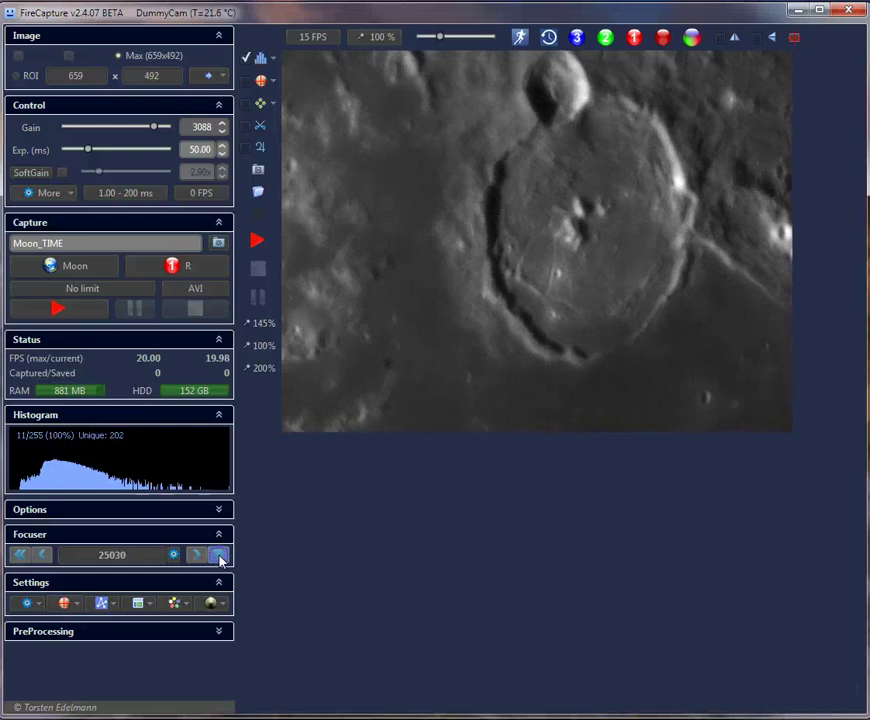
left_click(198, 562)
left_click(220, 556)
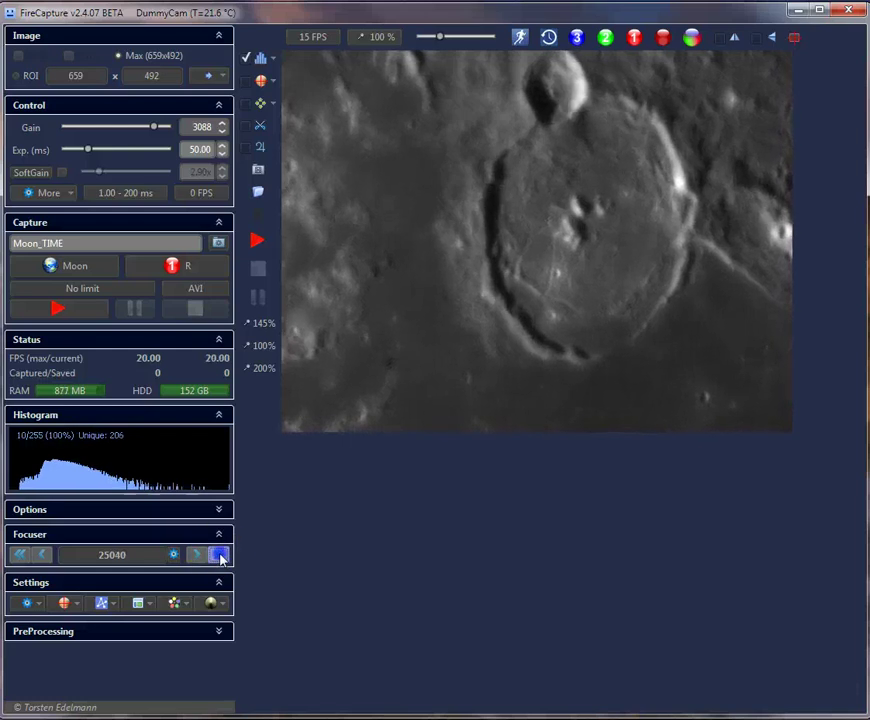
left_click(173, 556)
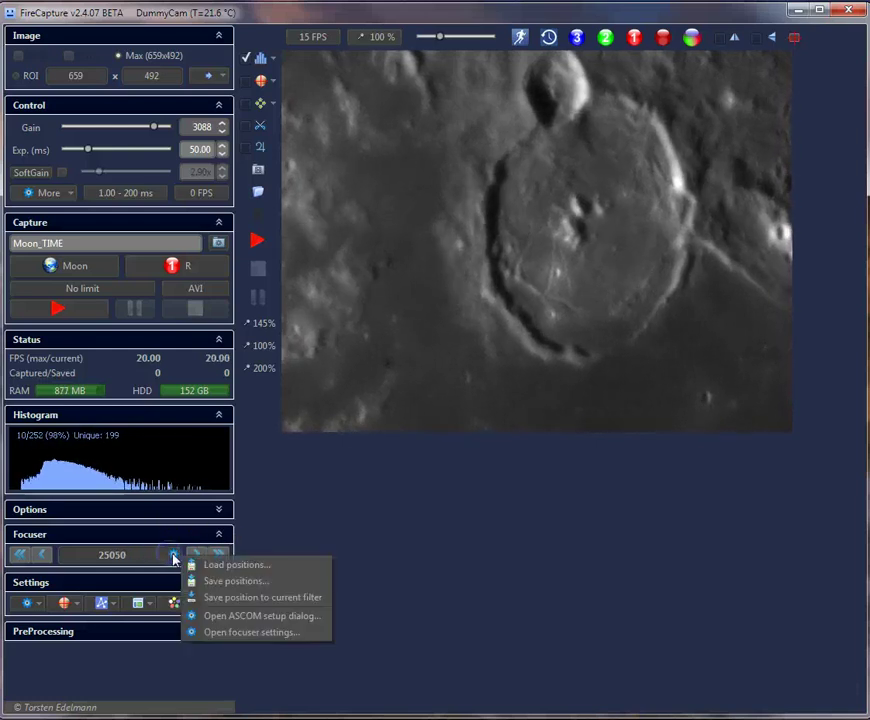
left_click(227, 599)
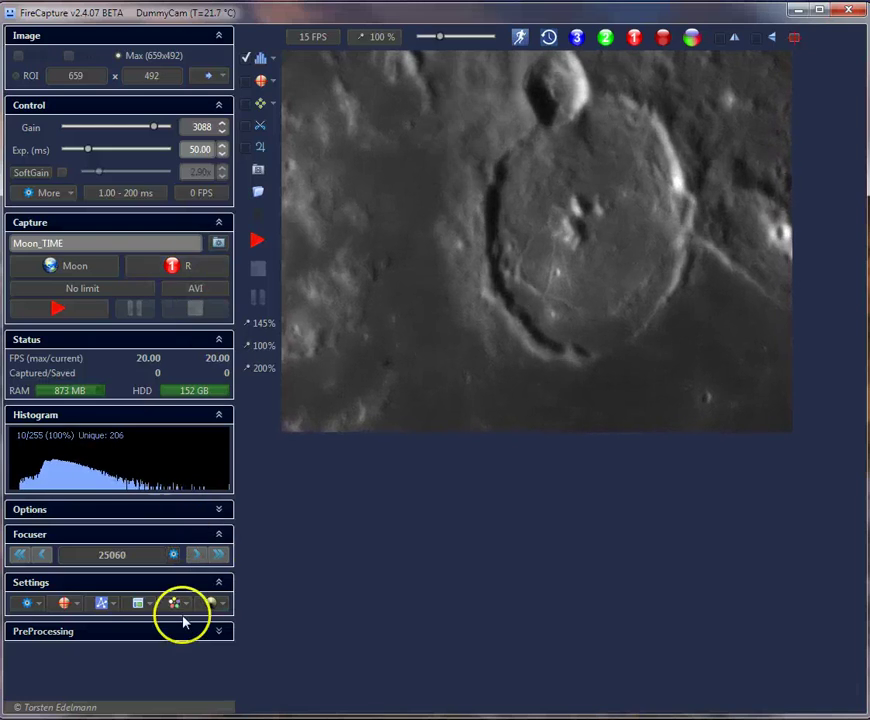
left_click(210, 603)
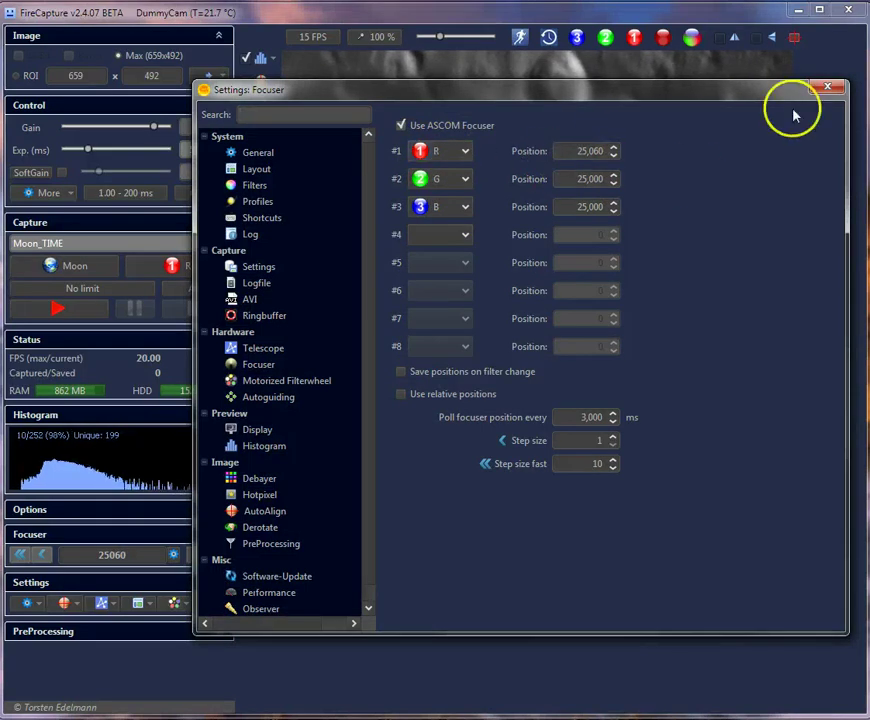
- Close and reopen the Focuser settings to recheck the stored per-filter positions
left_click(822, 89)
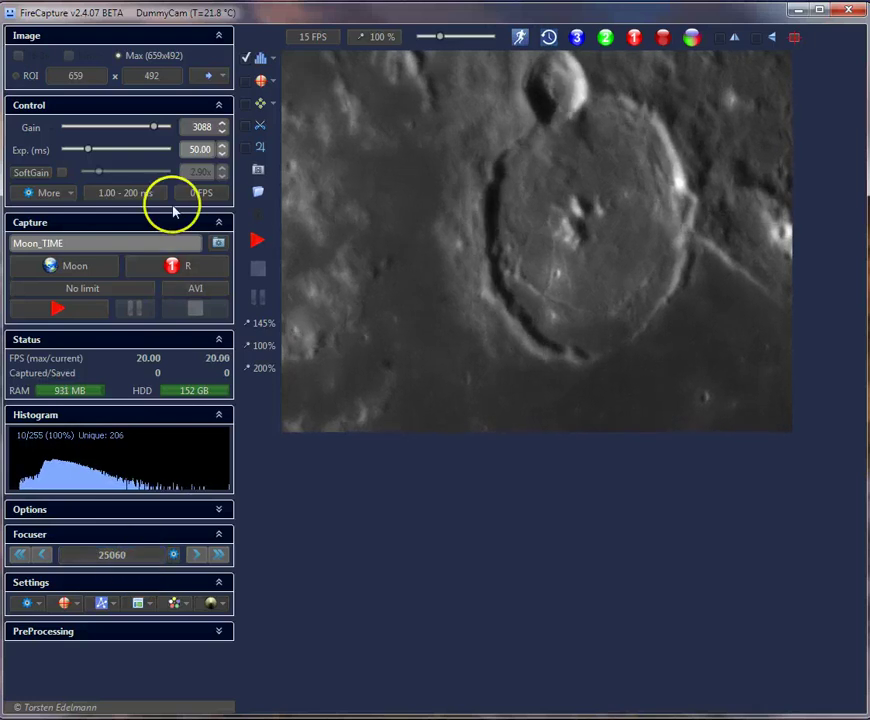
left_click(181, 564)
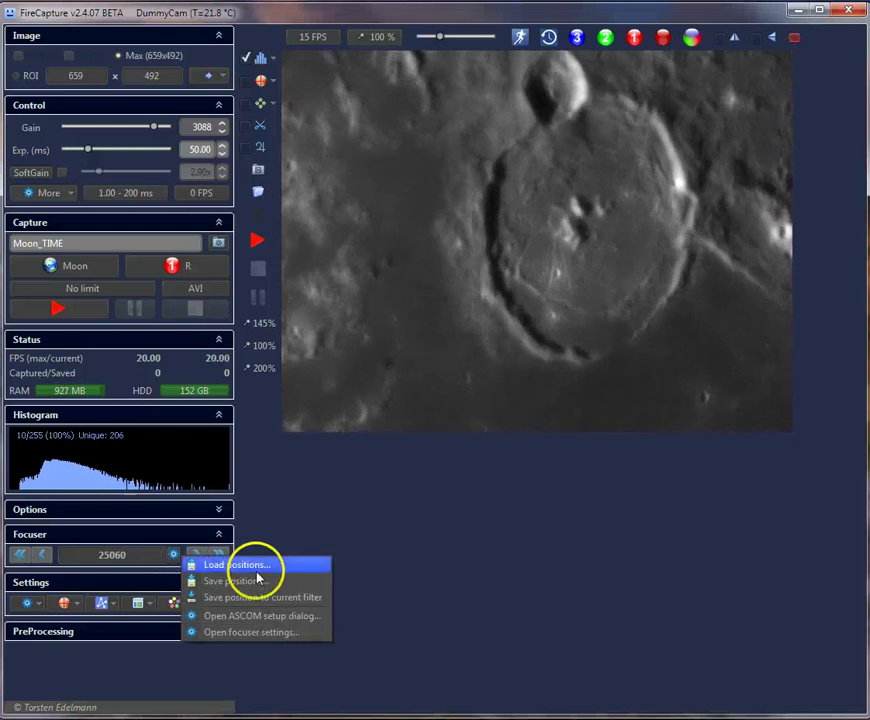
left_click(266, 540)
left_click(212, 603)
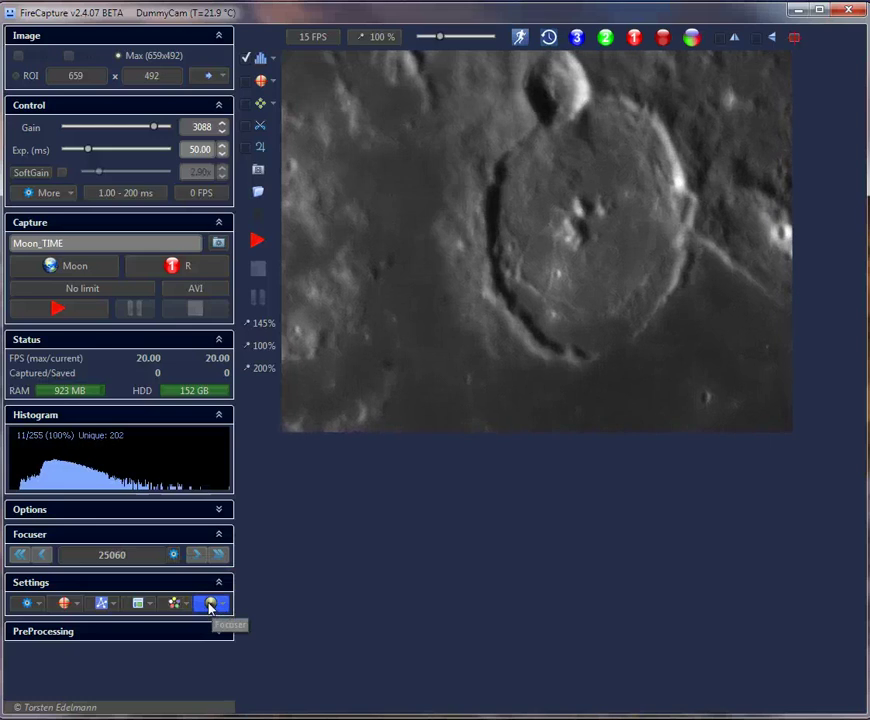
left_click(210, 604)
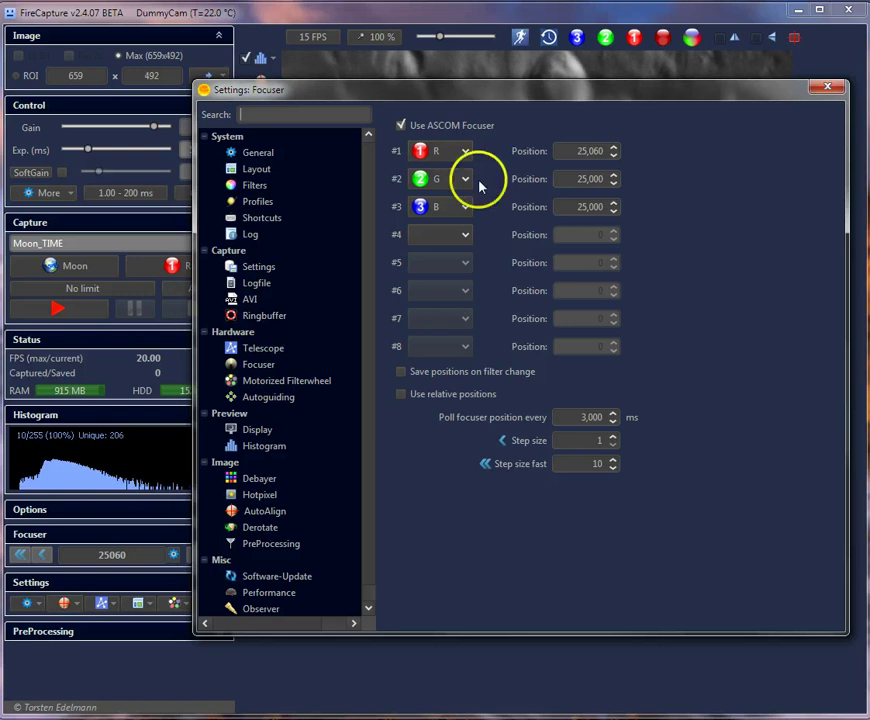
left_click(822, 87)
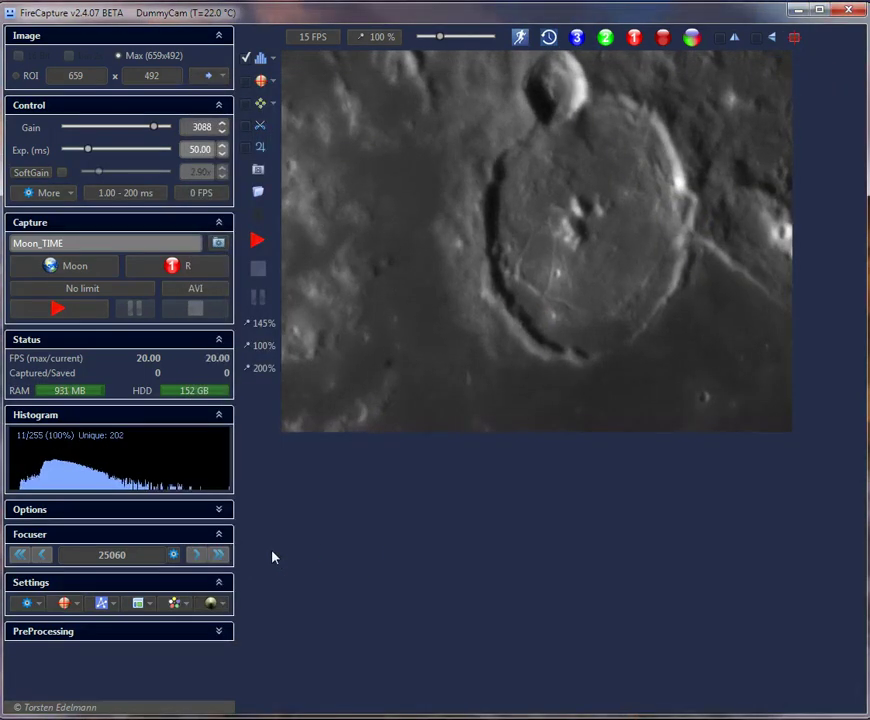
left_click(173, 555)
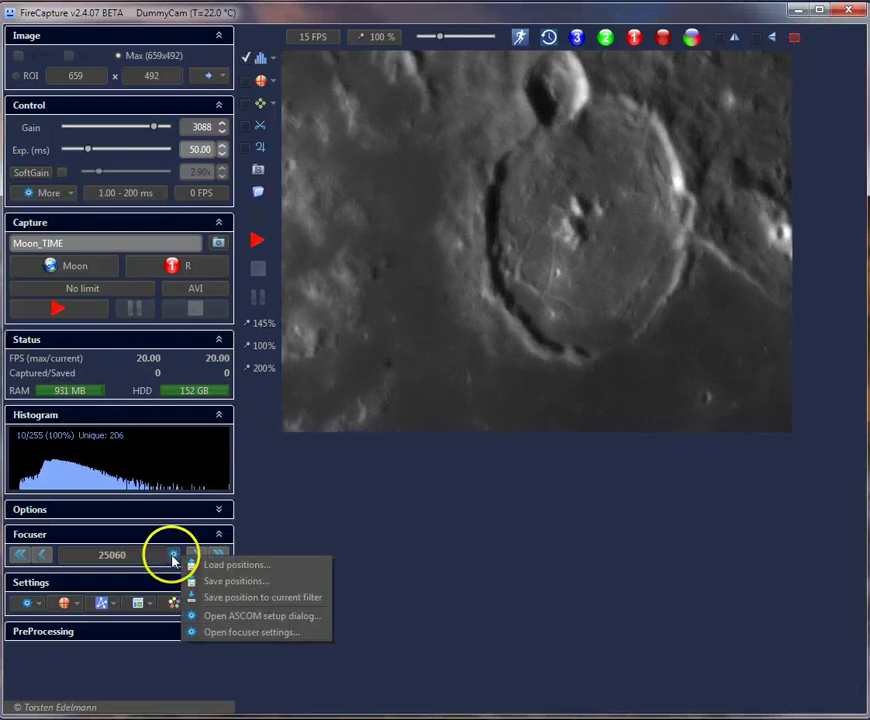
- Save the focus positions as FocusPositions_Moon.fst, then step the focuser out to 25080
left_click(252, 582)
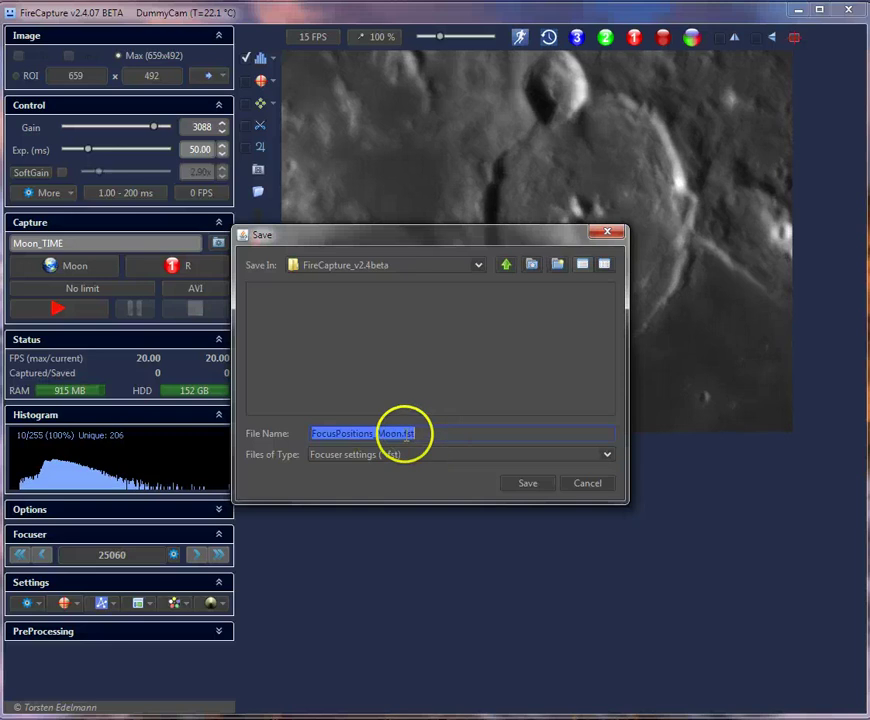
left_click(527, 486)
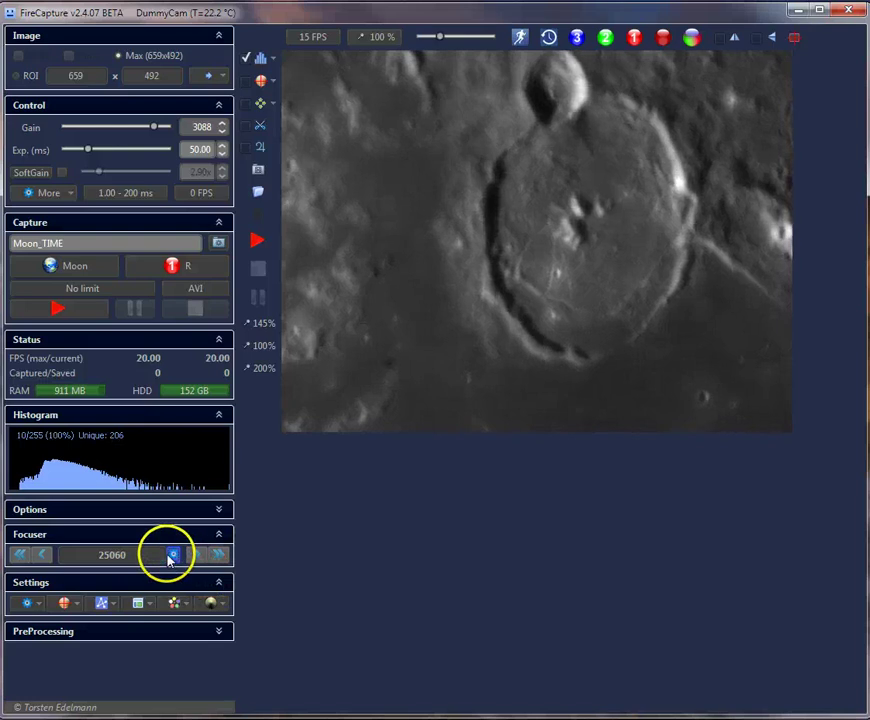
left_click(223, 561)
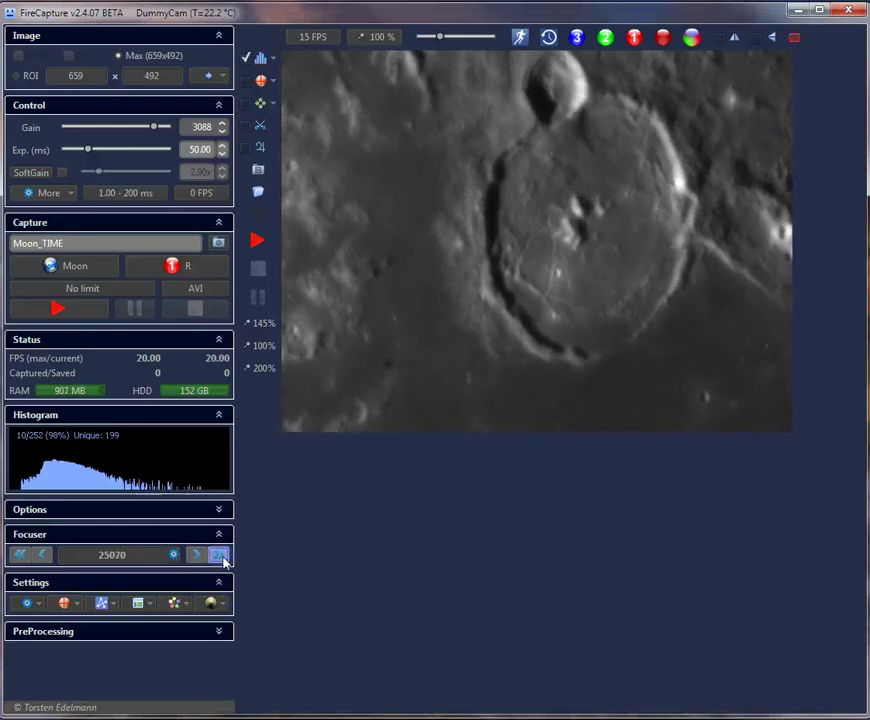
- Load focus positions from FocusPositions_Moon.fst, returning the focuser to 25060
left_click(174, 555)
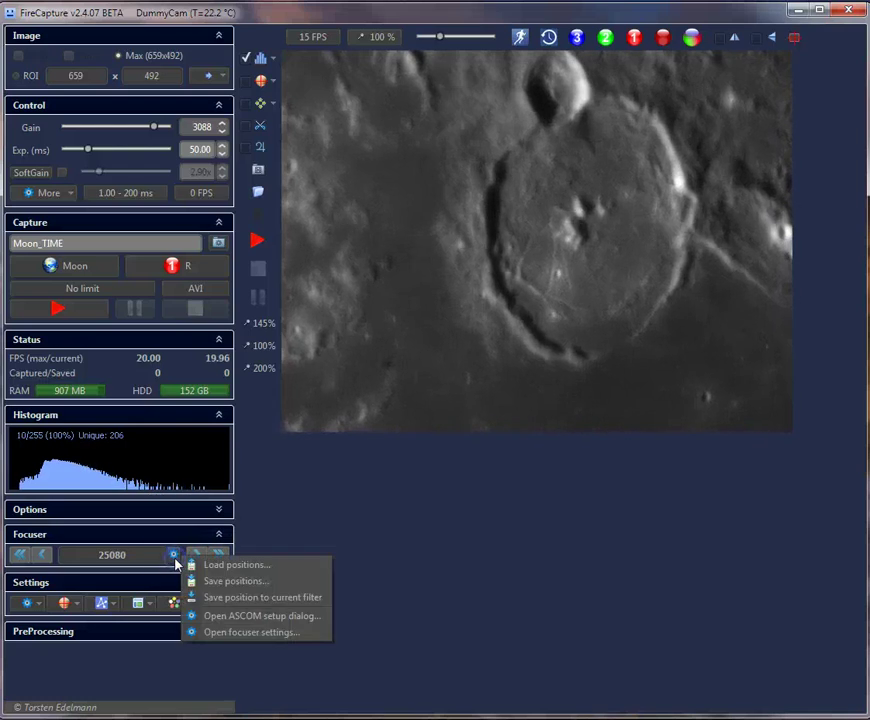
left_click(218, 564)
left_click(363, 366)
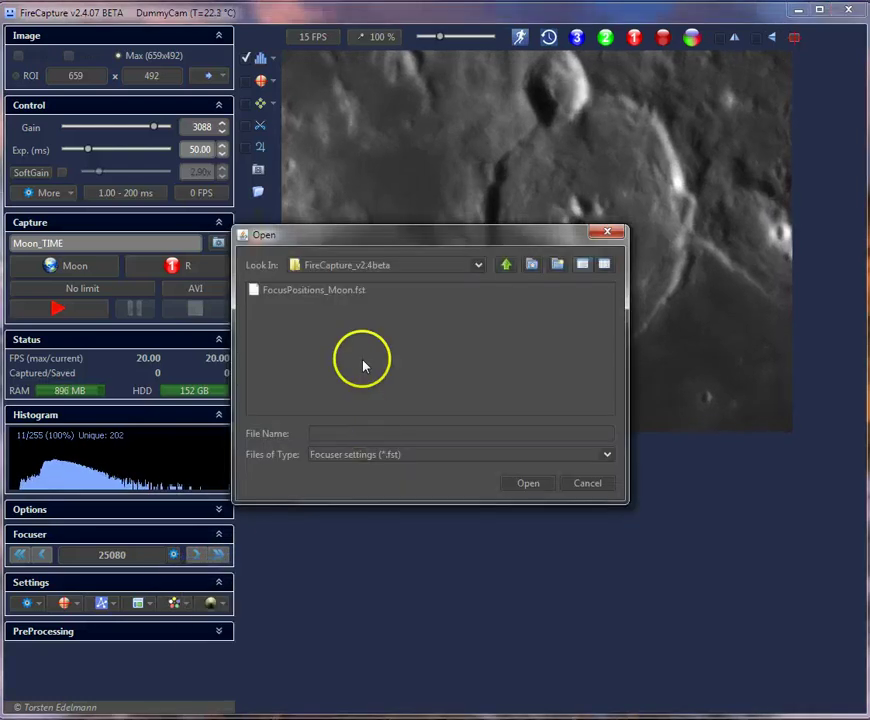
left_click(302, 293)
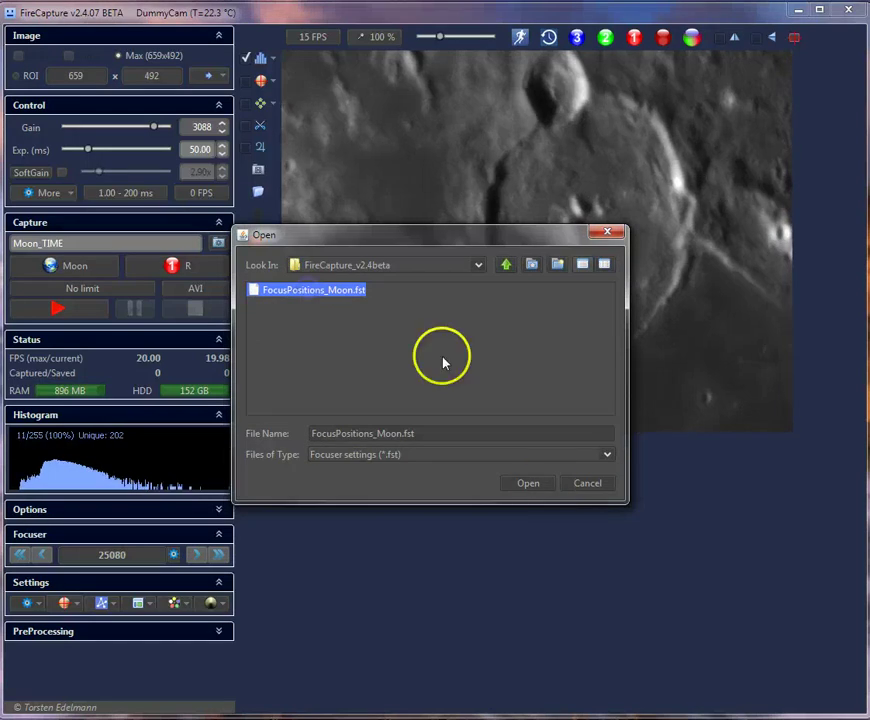
left_click(524, 486)
- Check the stored per-filter positions in the Focuser settings, then close them
left_click(197, 554)
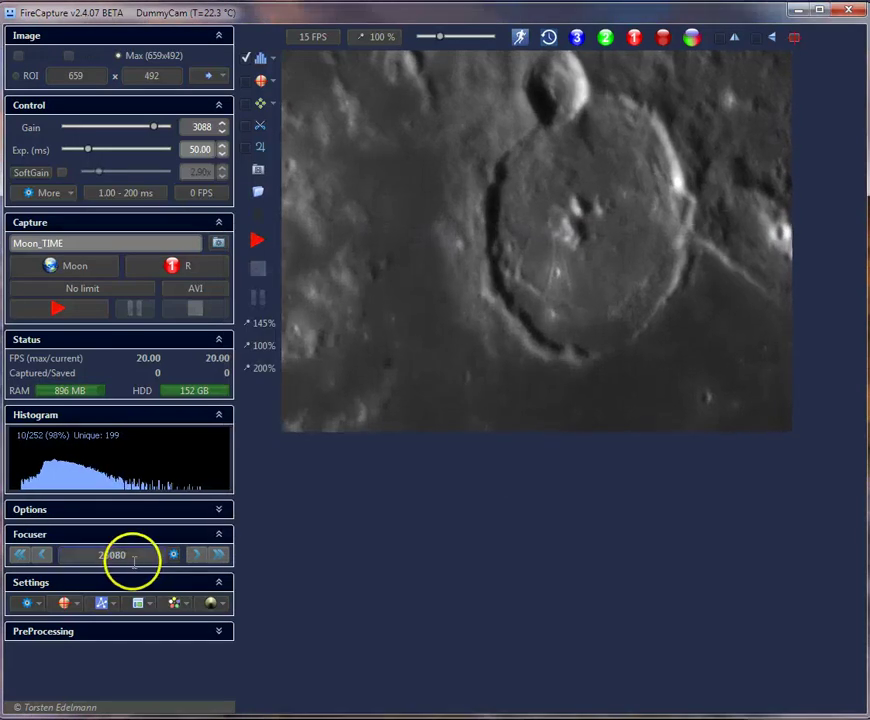
left_click(197, 555)
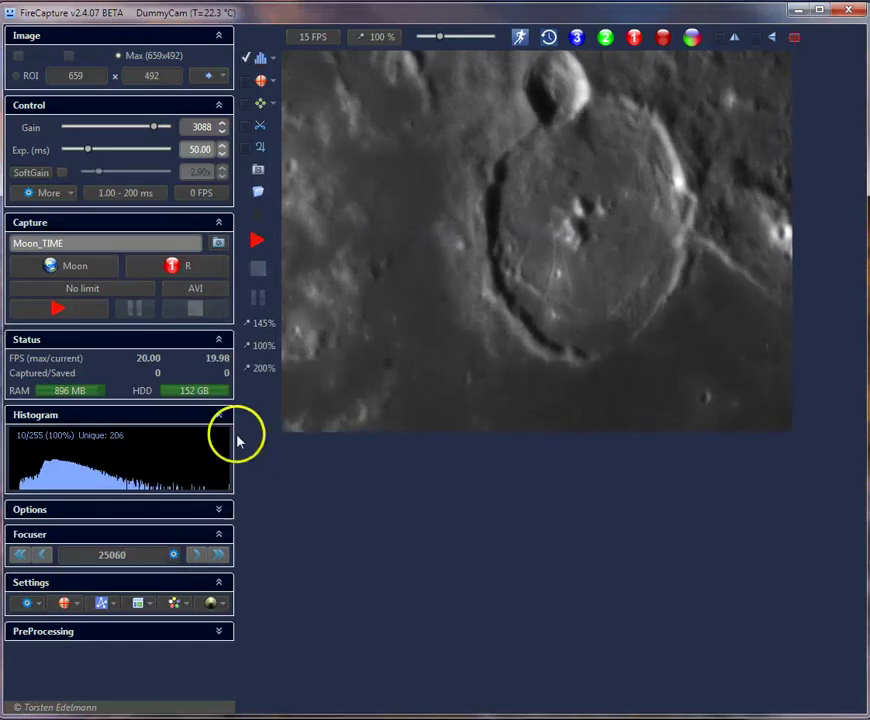
left_click(173, 556)
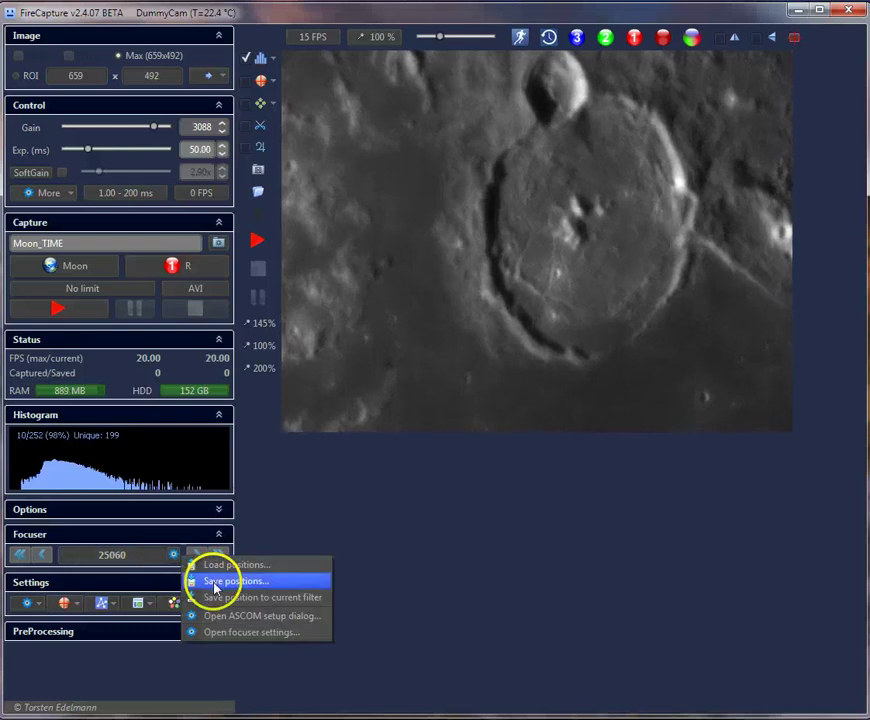
left_click(218, 634)
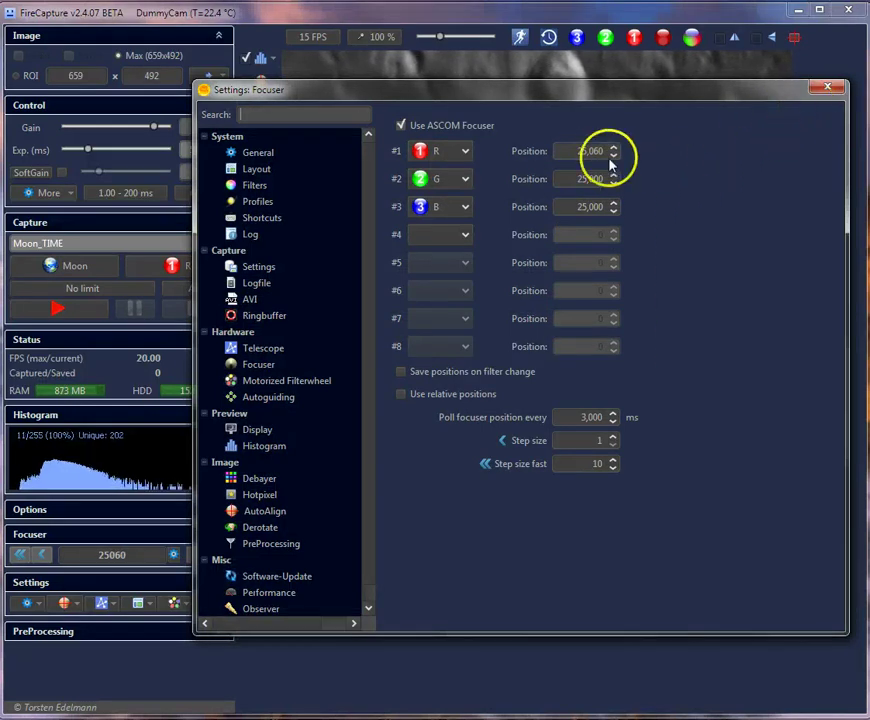
left_click(829, 88)
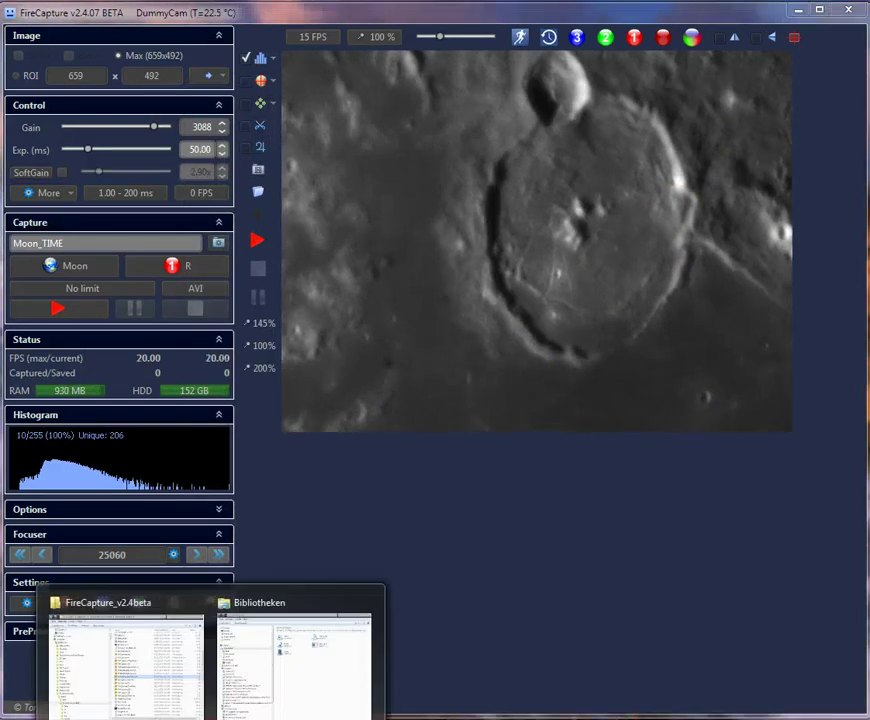
- In the FireCapture program folder, pick FocusPositions_Moon.fst to load its focuser positions
left_click(140, 713)
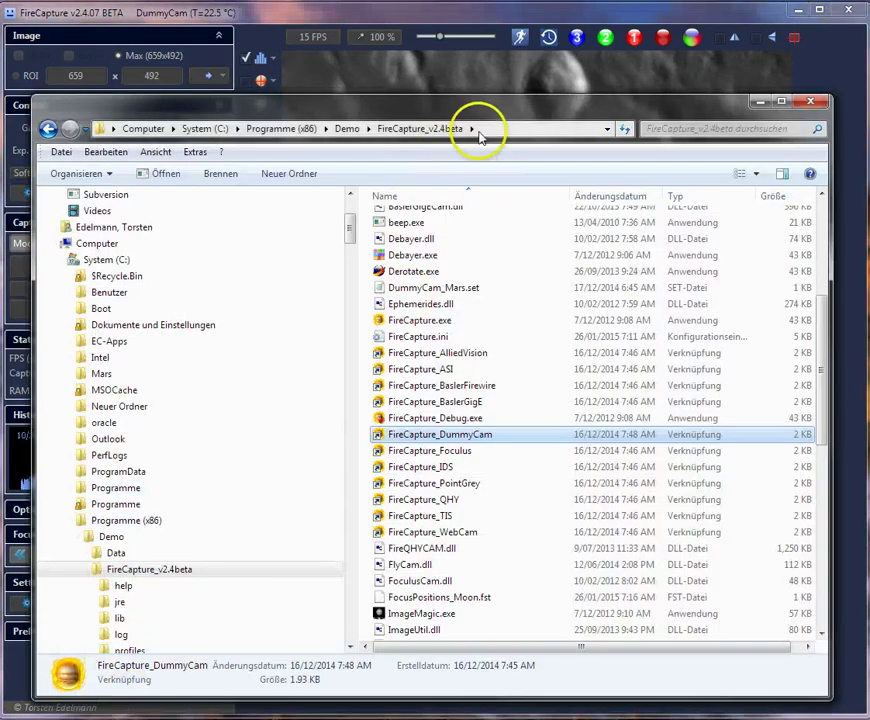
left_click_drag(472, 108, 478, 69)
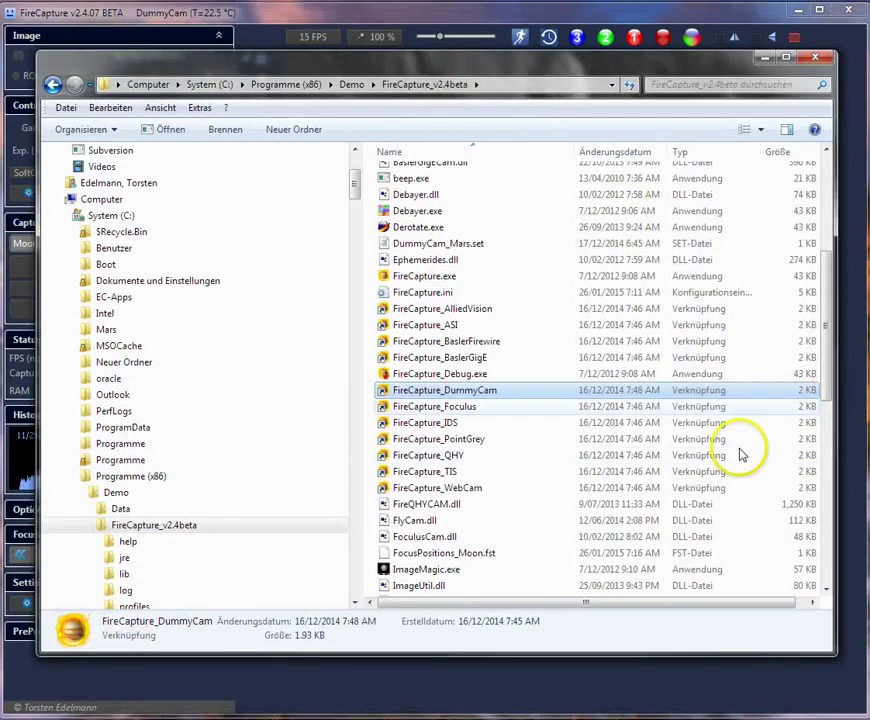
left_click(436, 555)
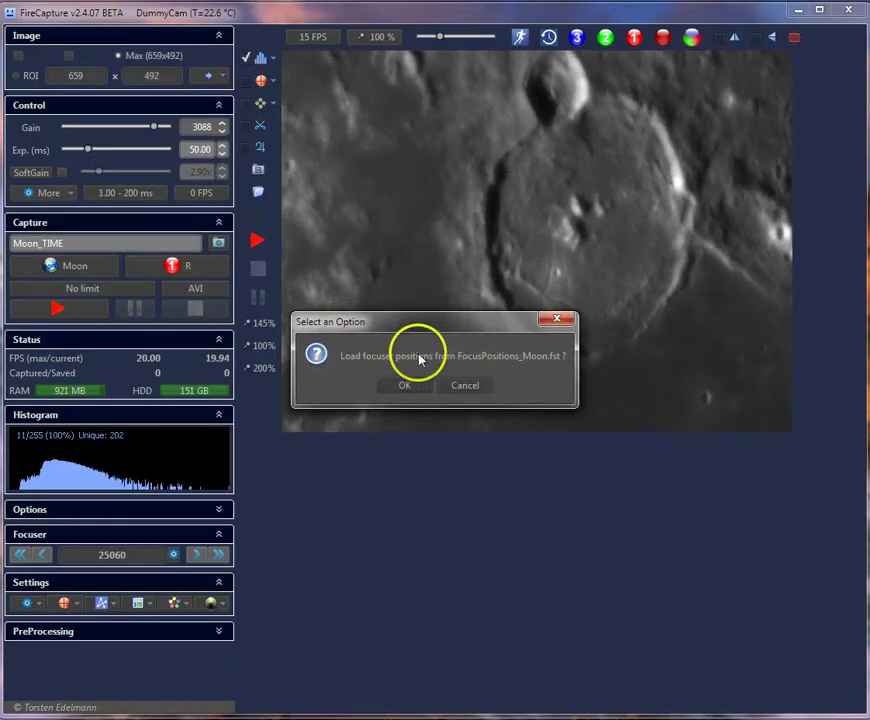
- Confirm loading the FocusPositions_Moon.fst focuser positions, leaving the focuser at 25060
left_click(403, 387)
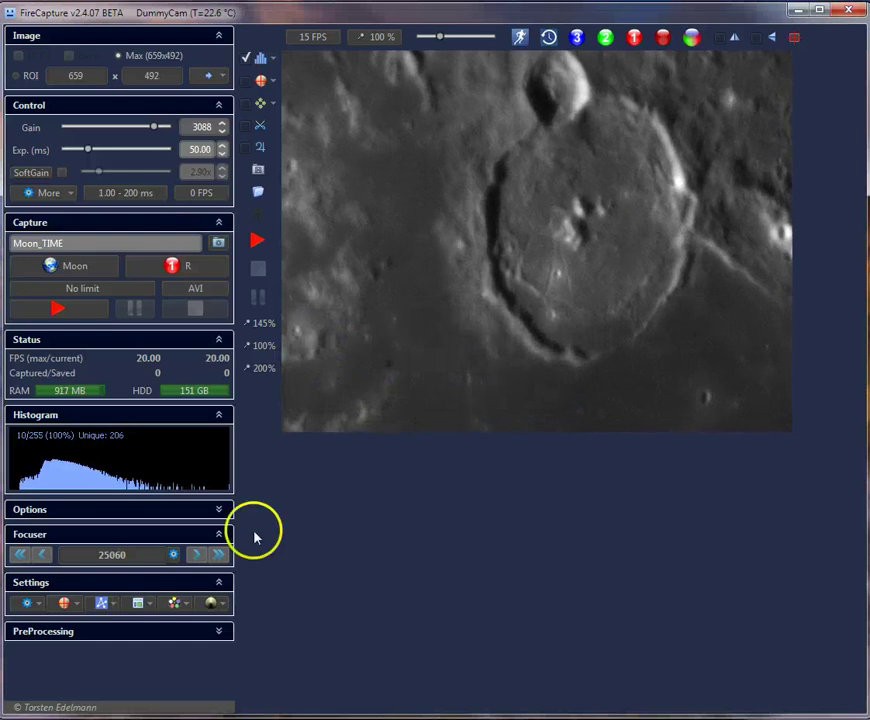